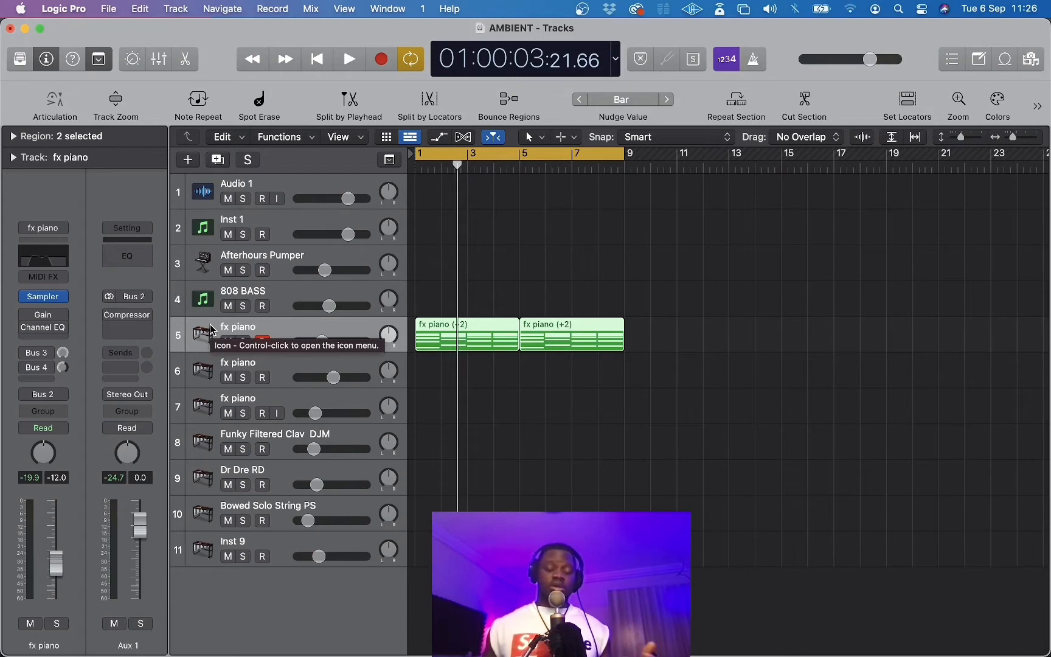
# Open the fx piano chord regions on track 5 for note viewing and play them back.
pyautogui.doubleClick(495, 324)
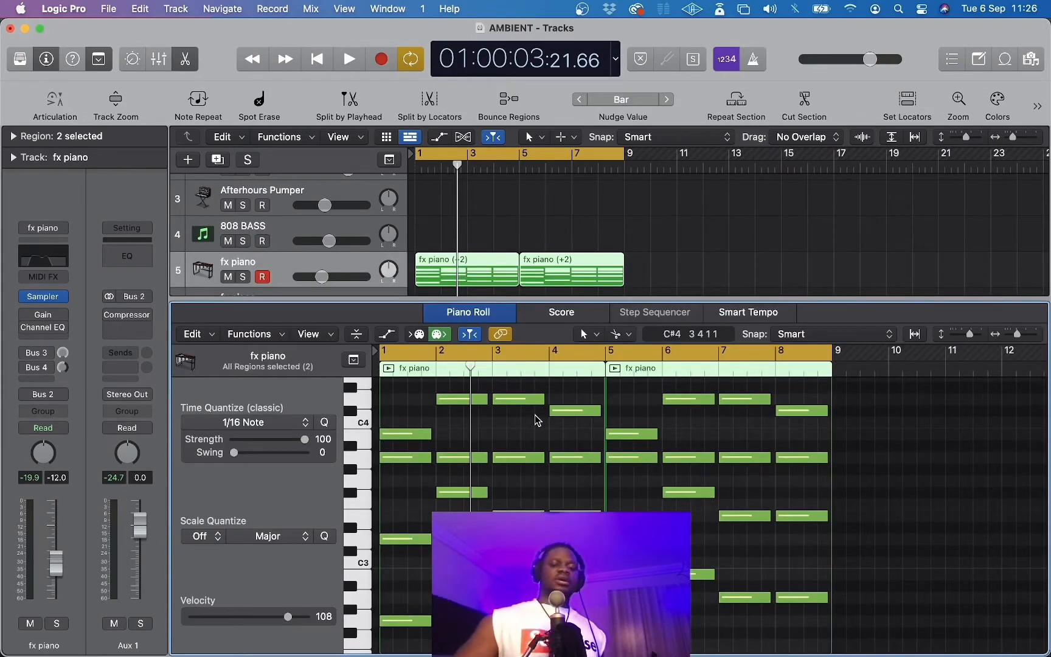
pyautogui.press('space')
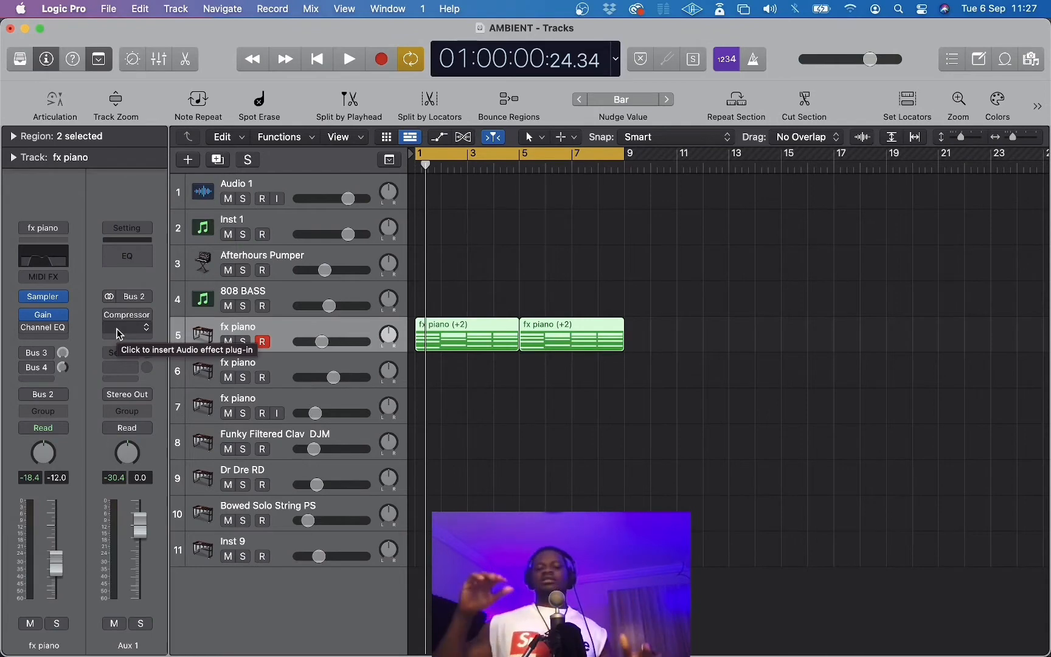
# Enable the Channel EQ on the fx piano channel and listen to the filtered piano.
pyautogui.click(27, 328)
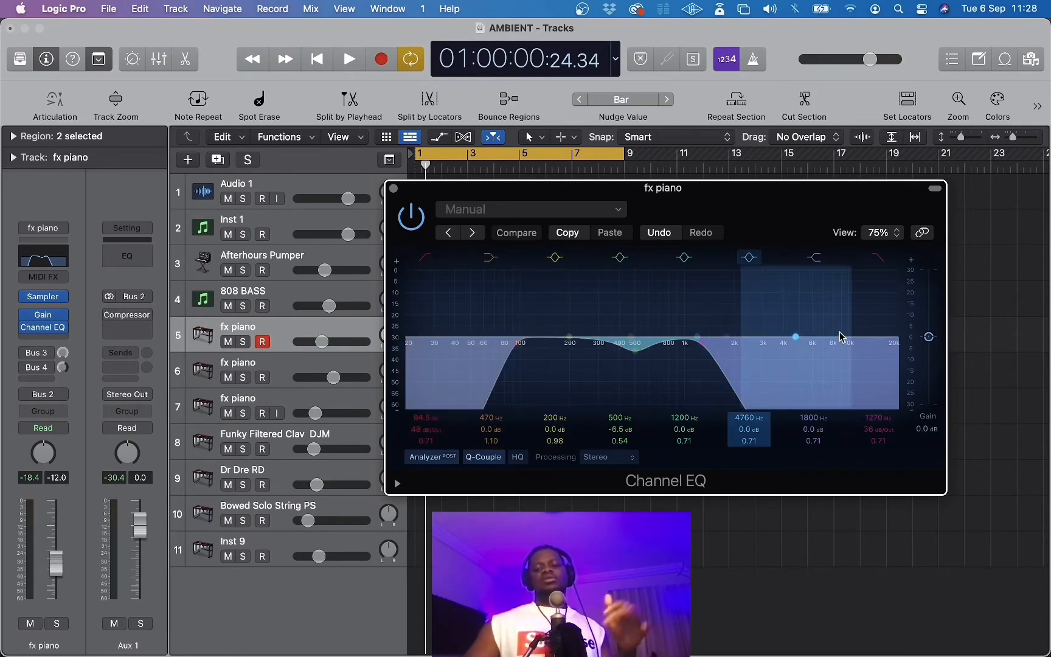
pyautogui.press('space')
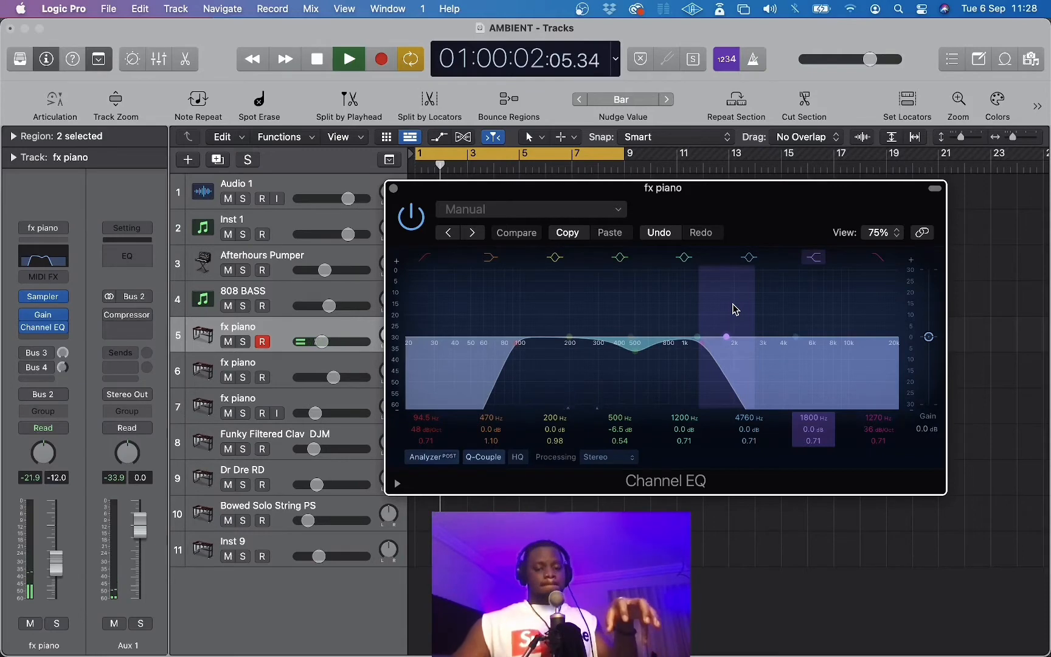
pyautogui.press('space')
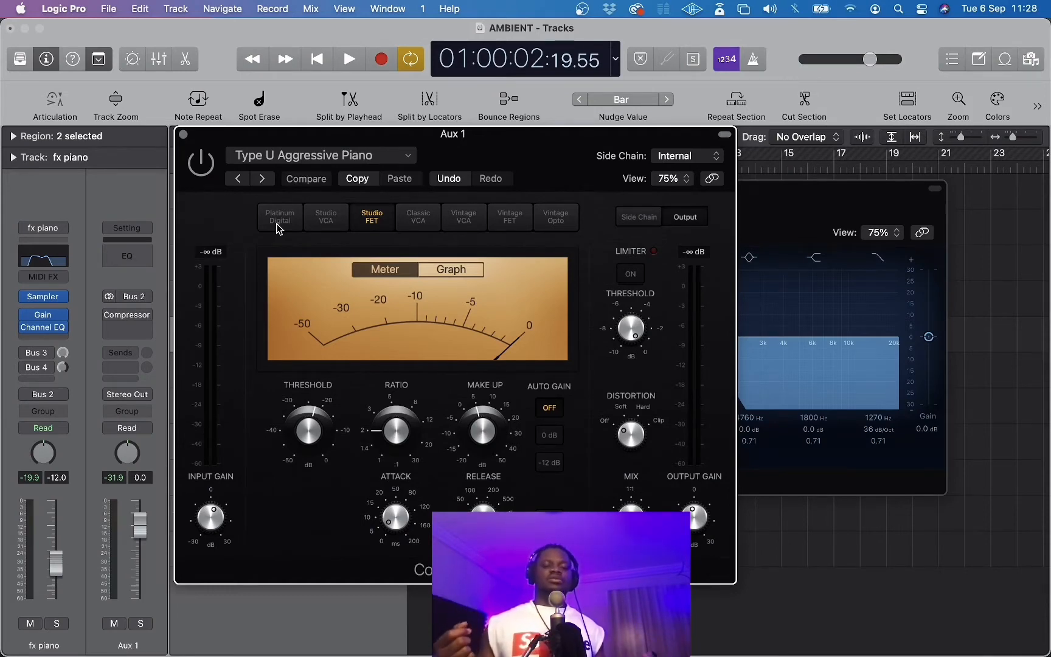
# Switch on the Aux 1 Compressor with its Type U Aggressive Piano setting, audition the piano, and close the plug-in.
pyautogui.press('space')
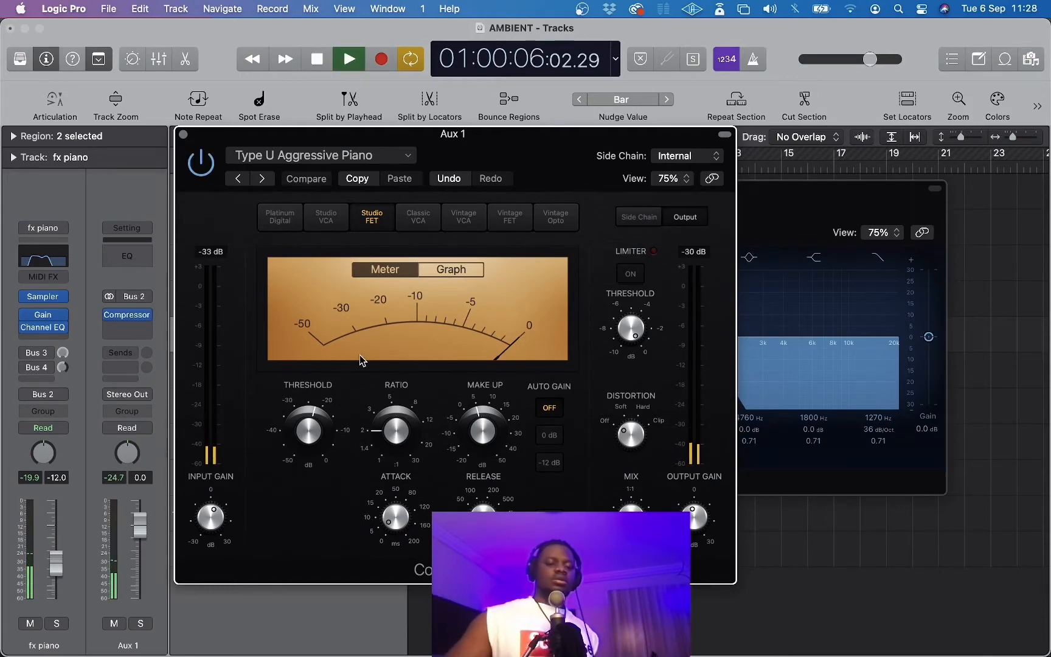
pyautogui.press('space')
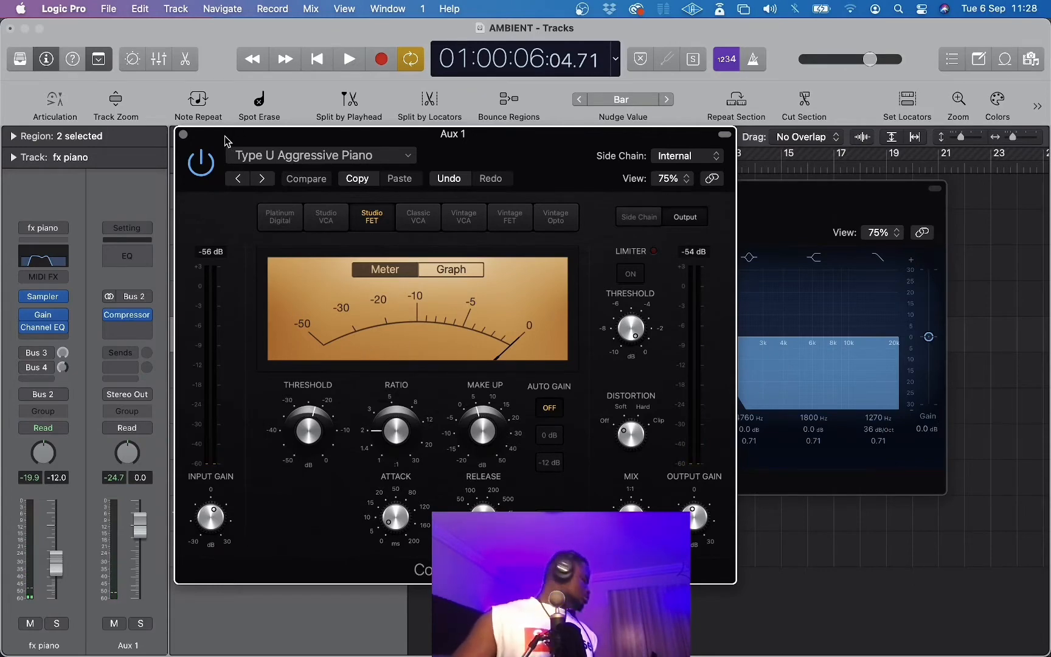
pyautogui.press('super+w')
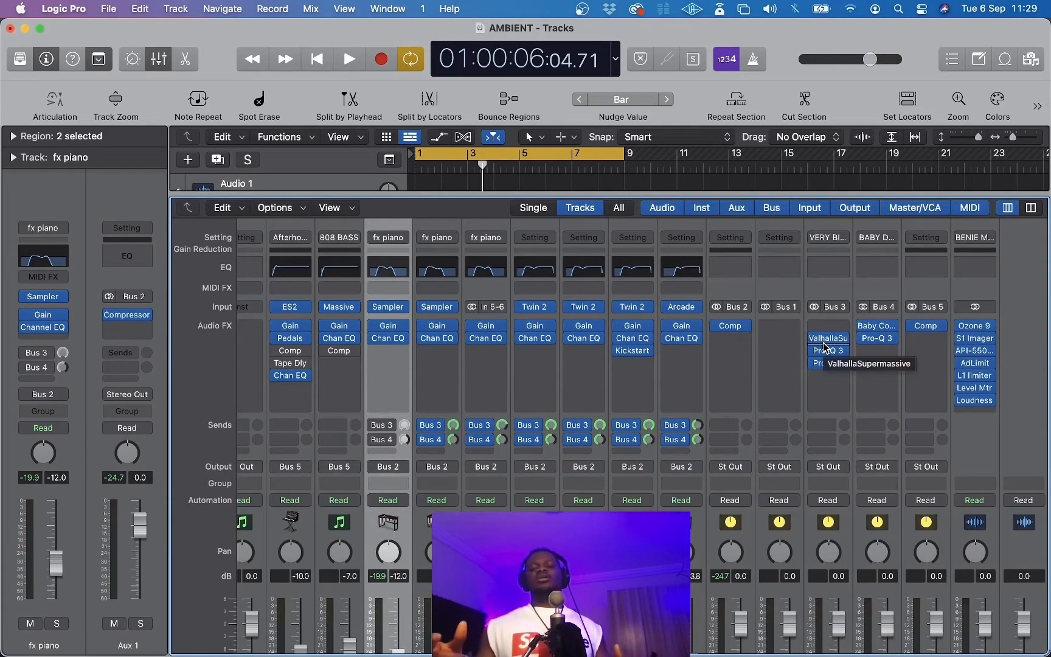
# Inspect ValhallaSupermassive on the VERY BIG REVERB bus and browse its reverb preset categories, keeping 80s Space Verb.
pyautogui.click(825, 342)
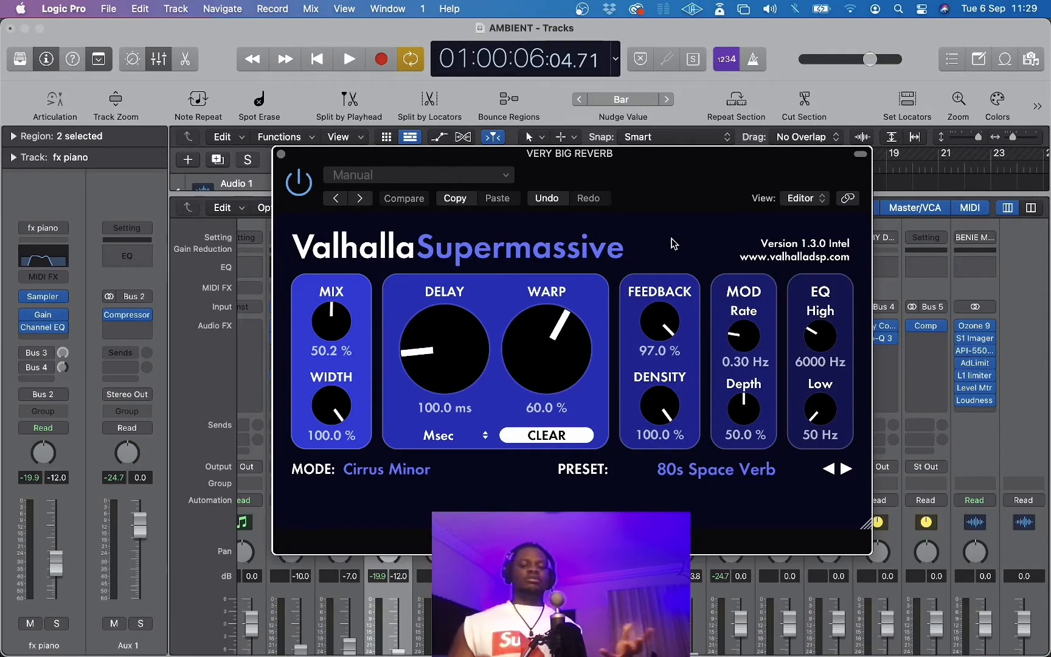
pyautogui.click(716, 469)
pyautogui.moveTo(718, 405)
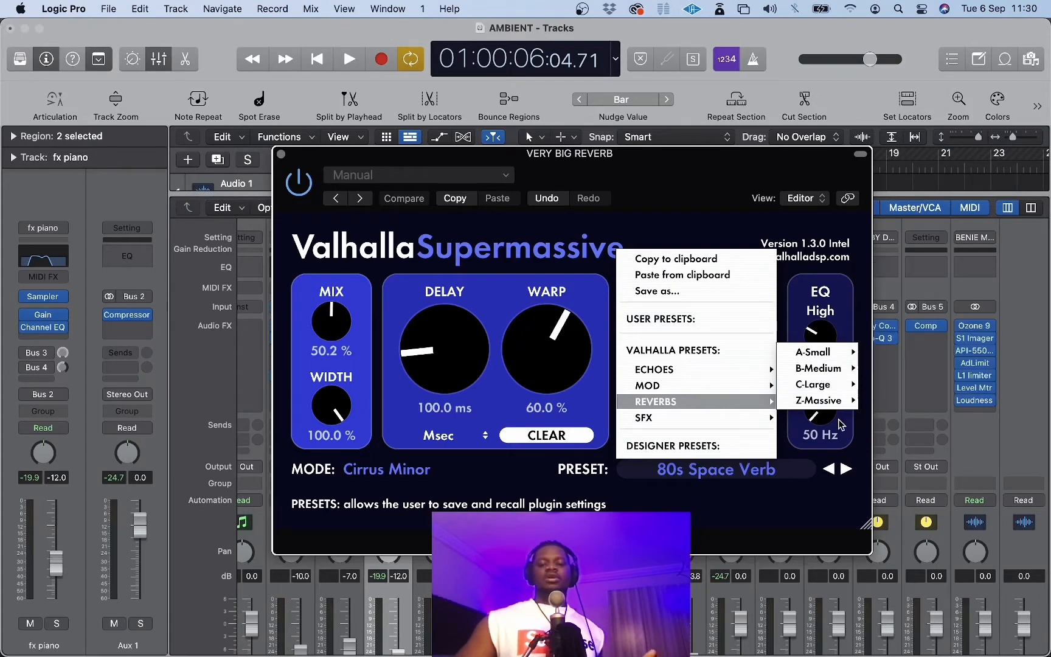
pyautogui.moveTo(821, 380)
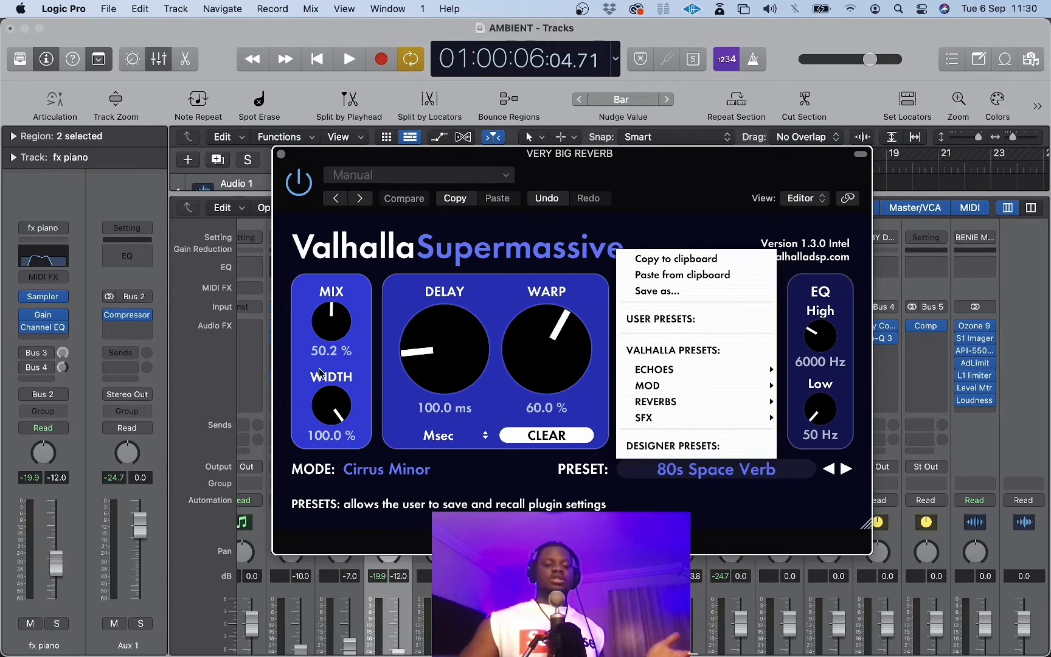
pyautogui.click(339, 325)
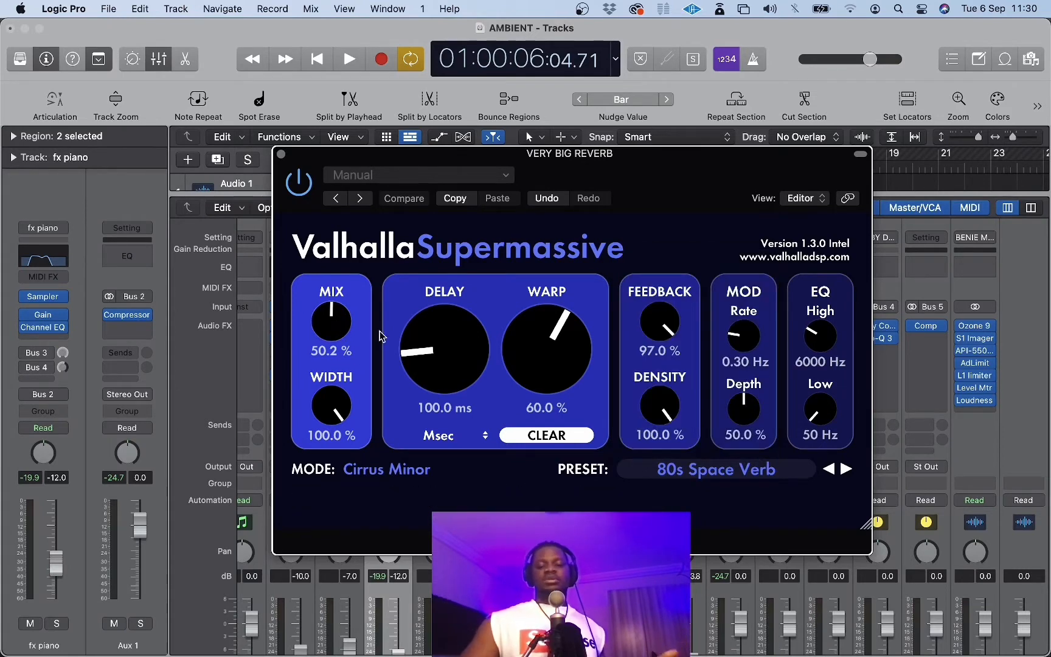
pyautogui.click(280, 151)
# Raise the fx piano channel's Bus 3 reverb send while the piano plays.
pyautogui.press('space')
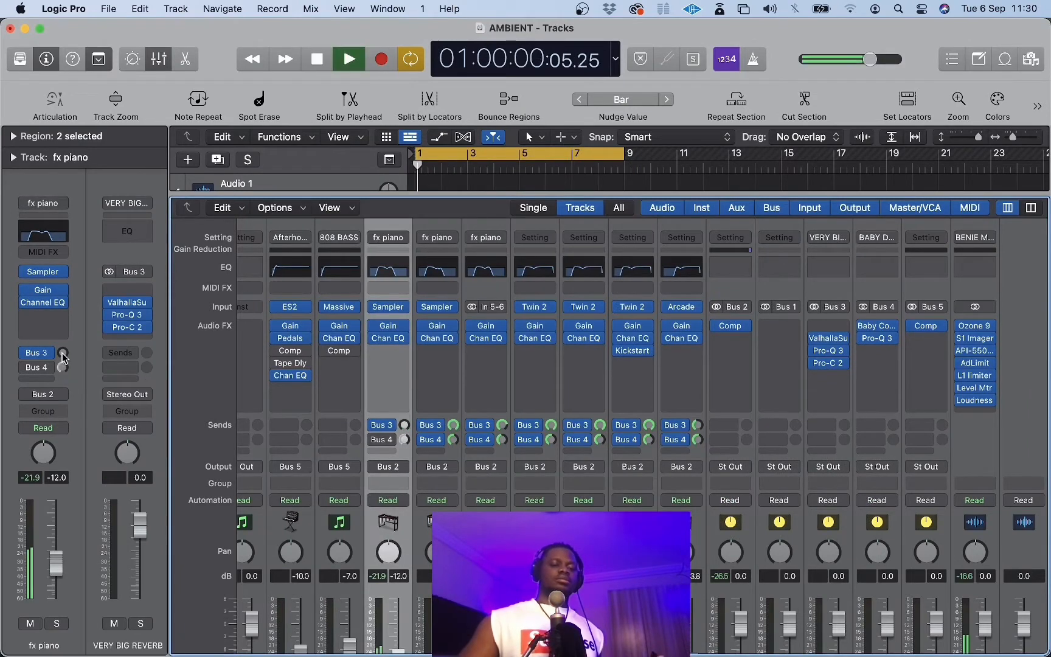
pyautogui.moveTo(64, 359); pyautogui.dragTo(64, 317)
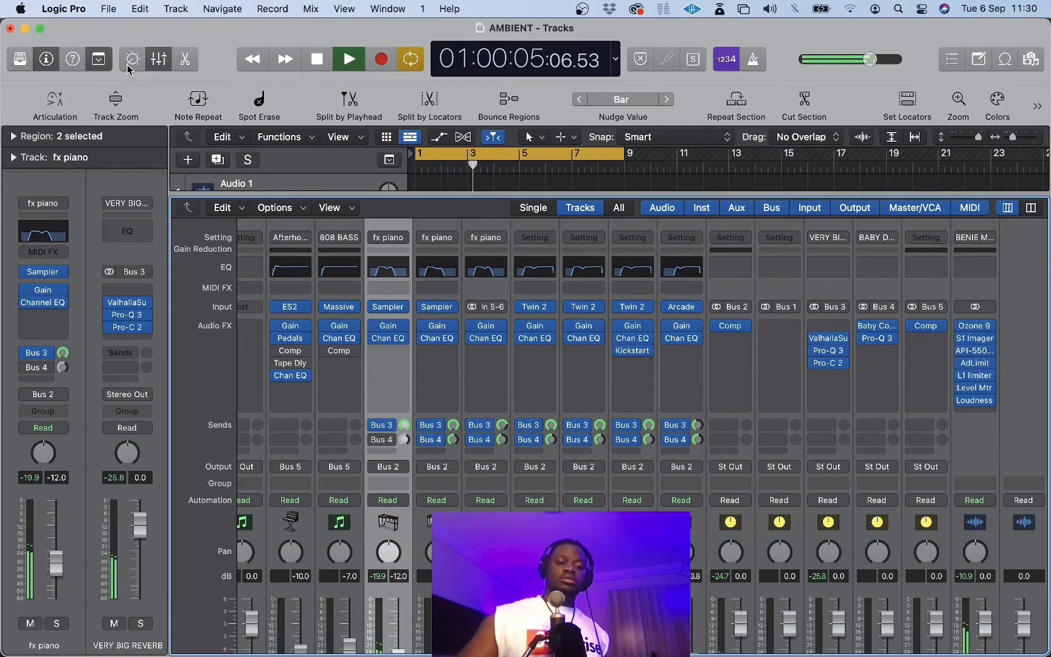
pyautogui.press('space')
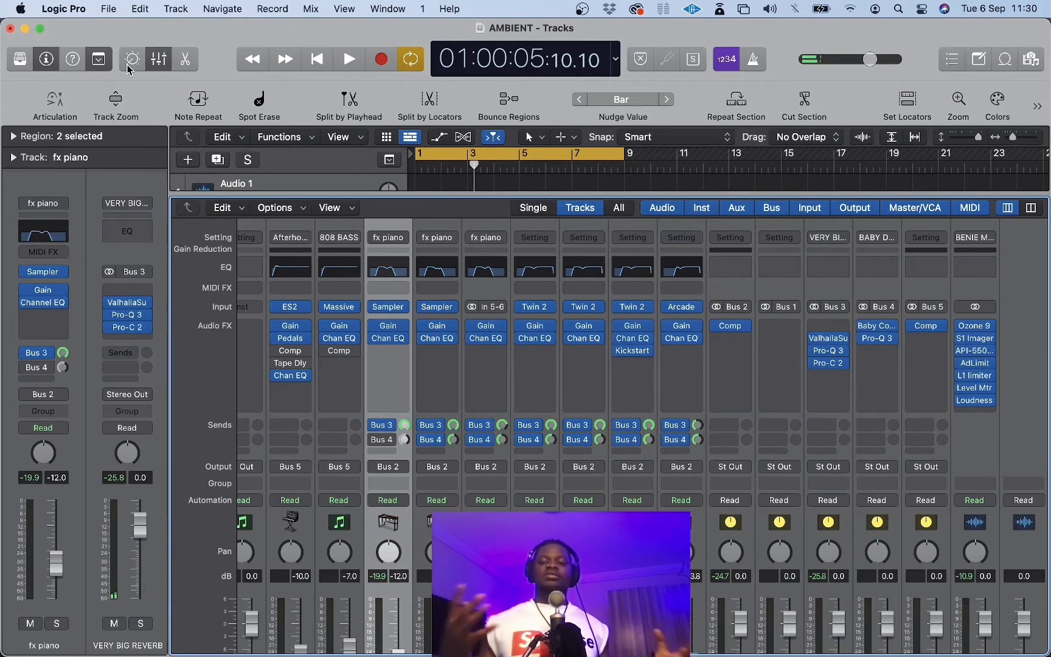
# Compare the reverb with Pro-Q 3 bypassed and active on the VERY BIG REVERB bus during playback.
pyautogui.click(828, 353)
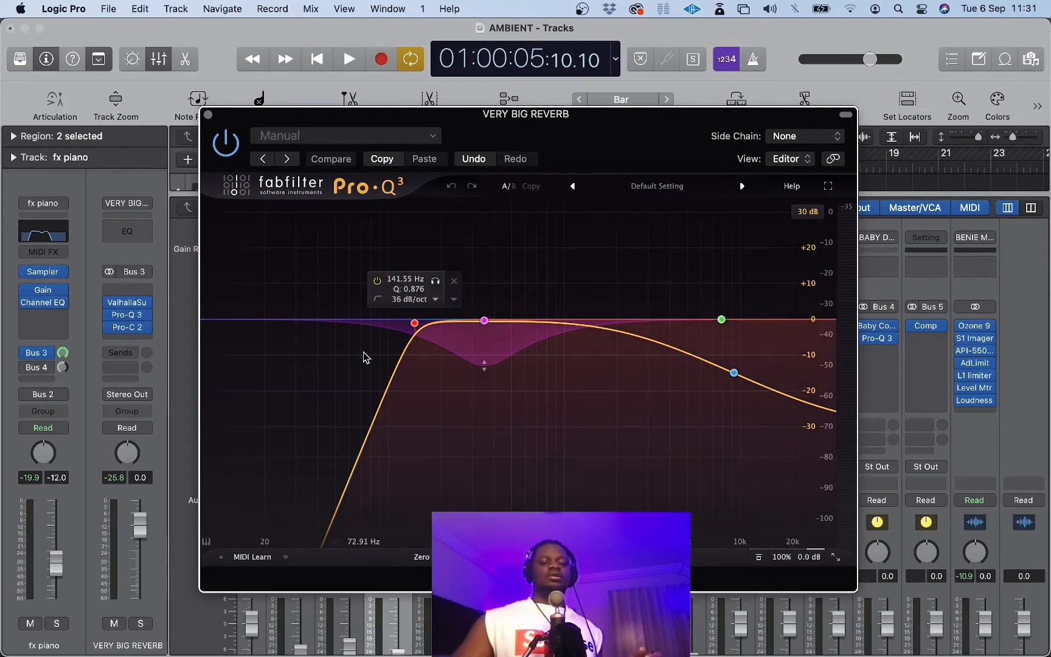
pyautogui.press('space')
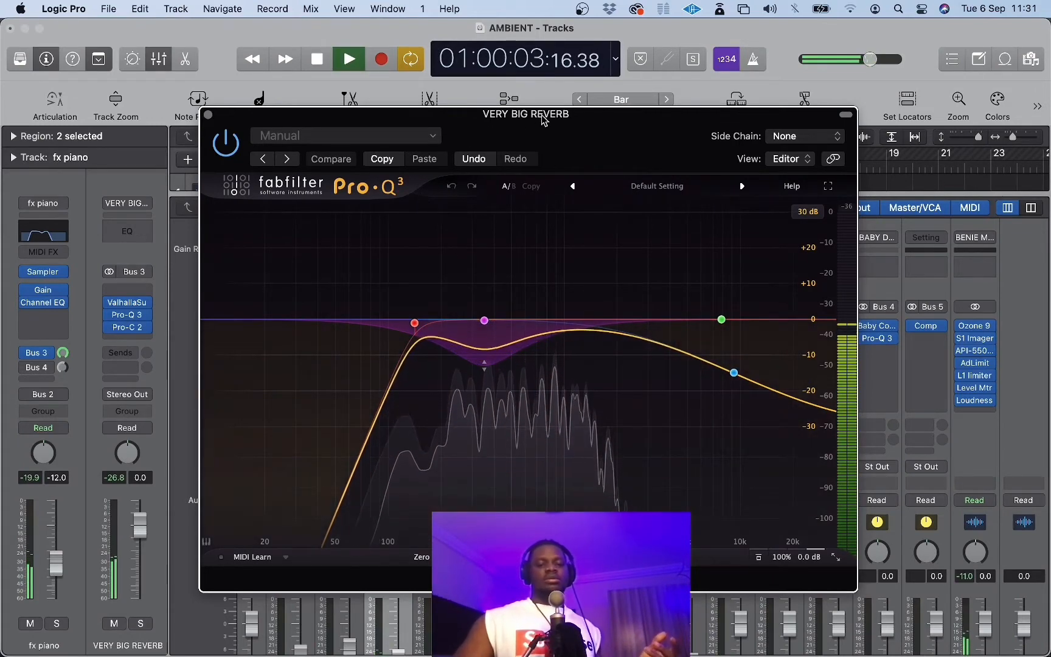
pyautogui.moveTo(545, 119); pyautogui.dragTo(560, 83)
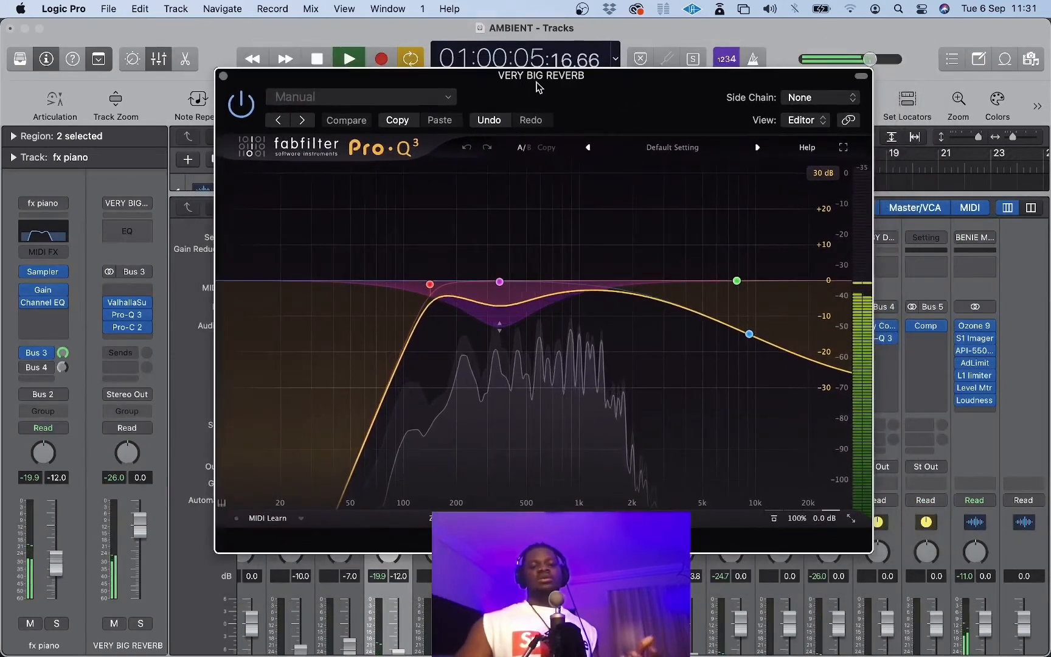
pyautogui.click(242, 109)
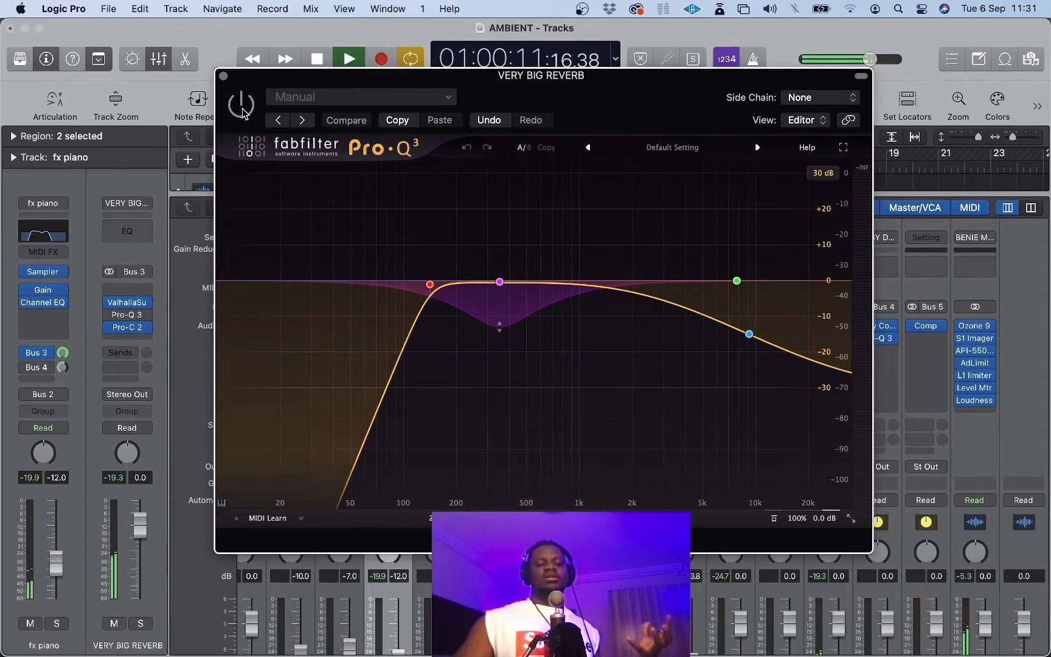
pyautogui.click(242, 109)
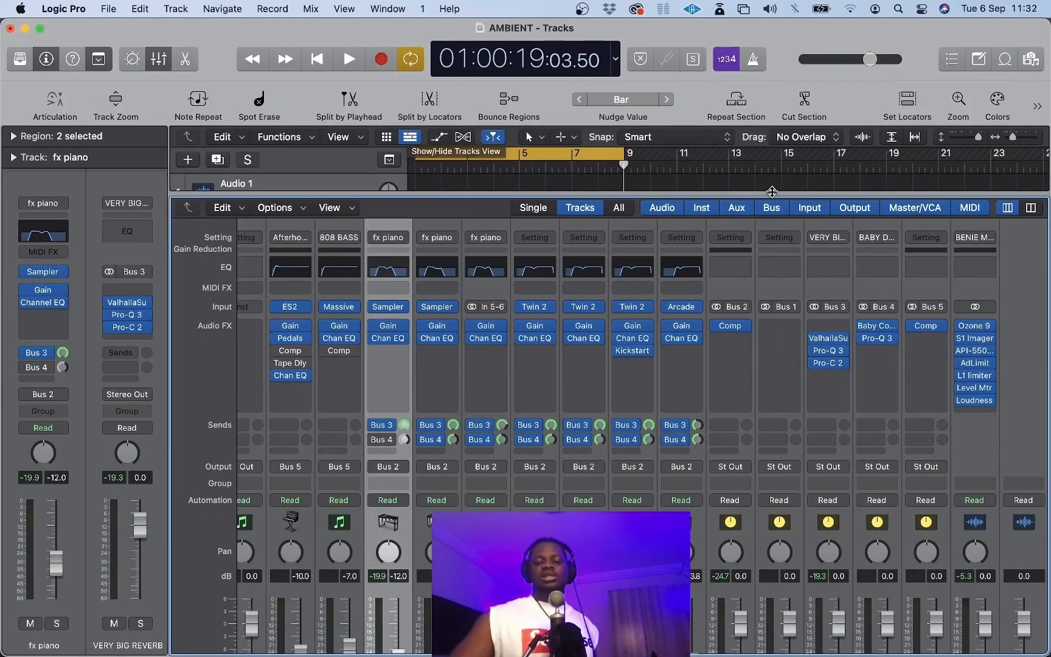
# Review the Pro-C 2 settings on the VERY BIG REVERB bus and listen to the piano with the full reverb chain.
pyautogui.click(828, 362)
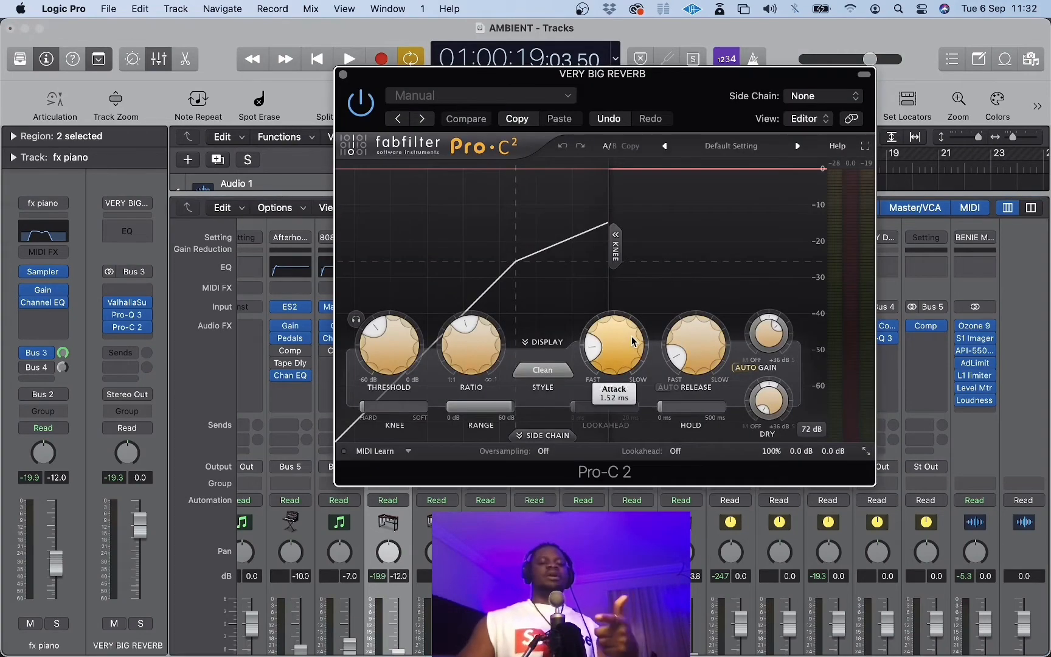
pyautogui.click(342, 75)
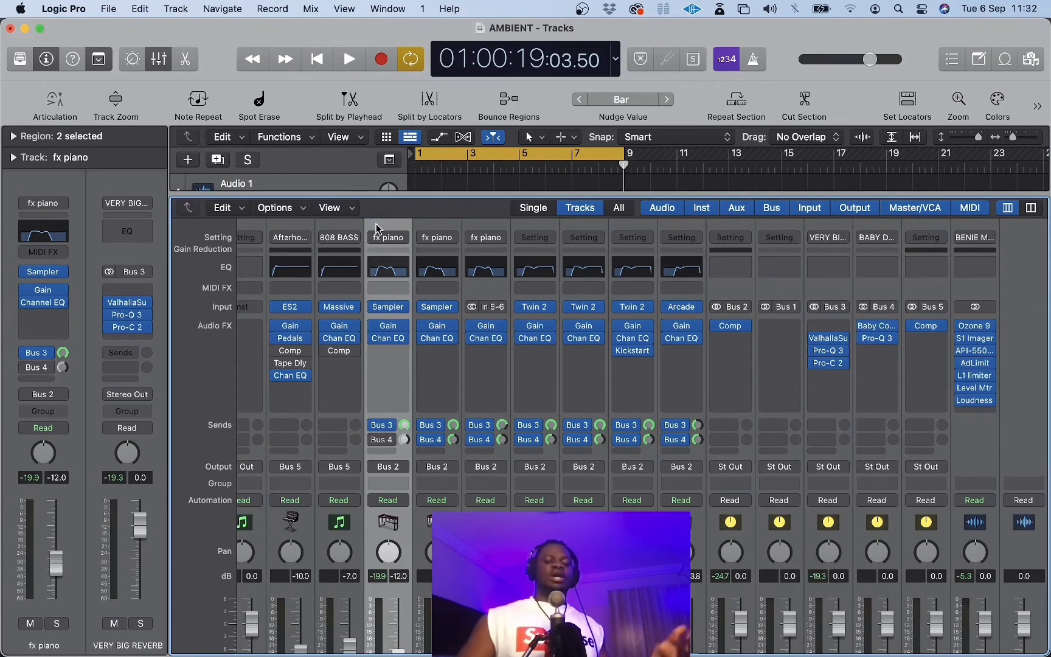
pyautogui.press('space')
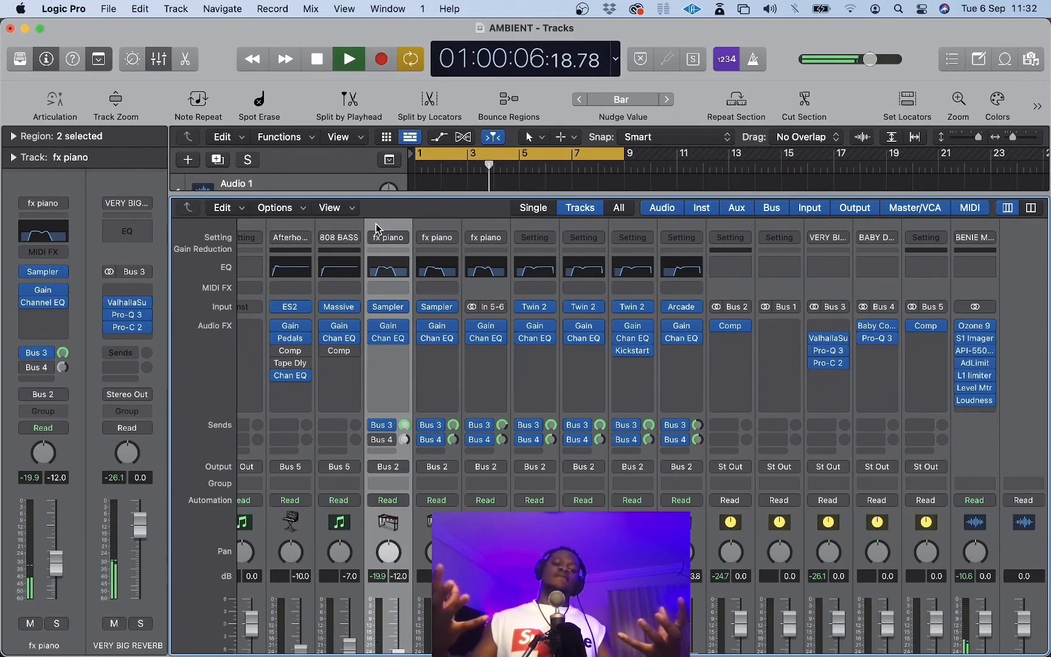
pyautogui.press('space')
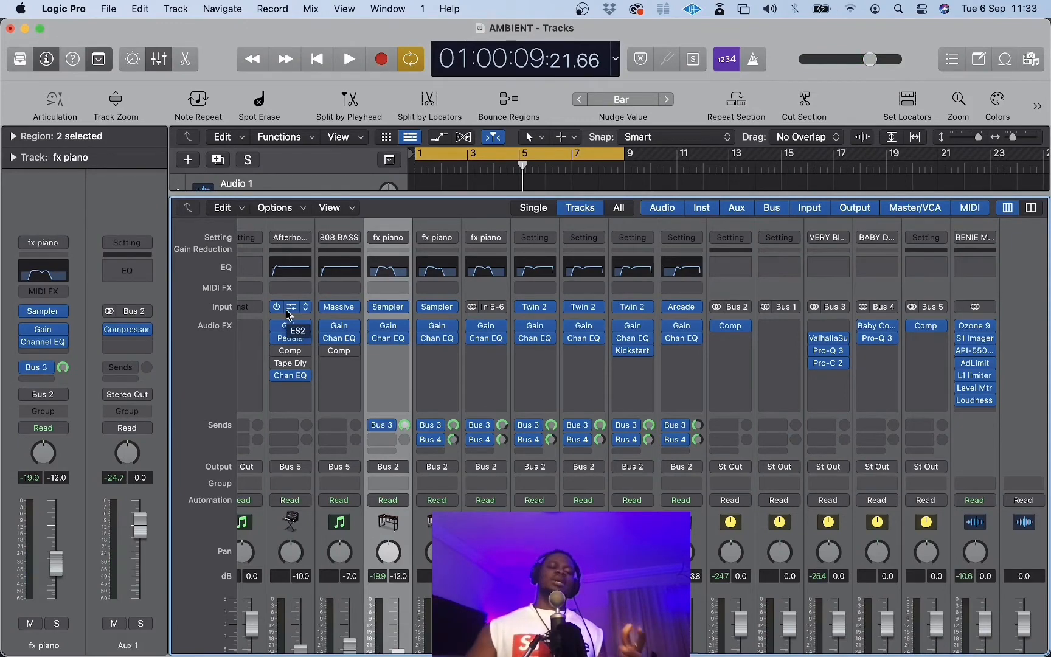
# Add a Bus 4 send to BABY DELAY on the fx piano channel.
pyautogui.click(36, 378)
pyautogui.moveTo(73, 404)
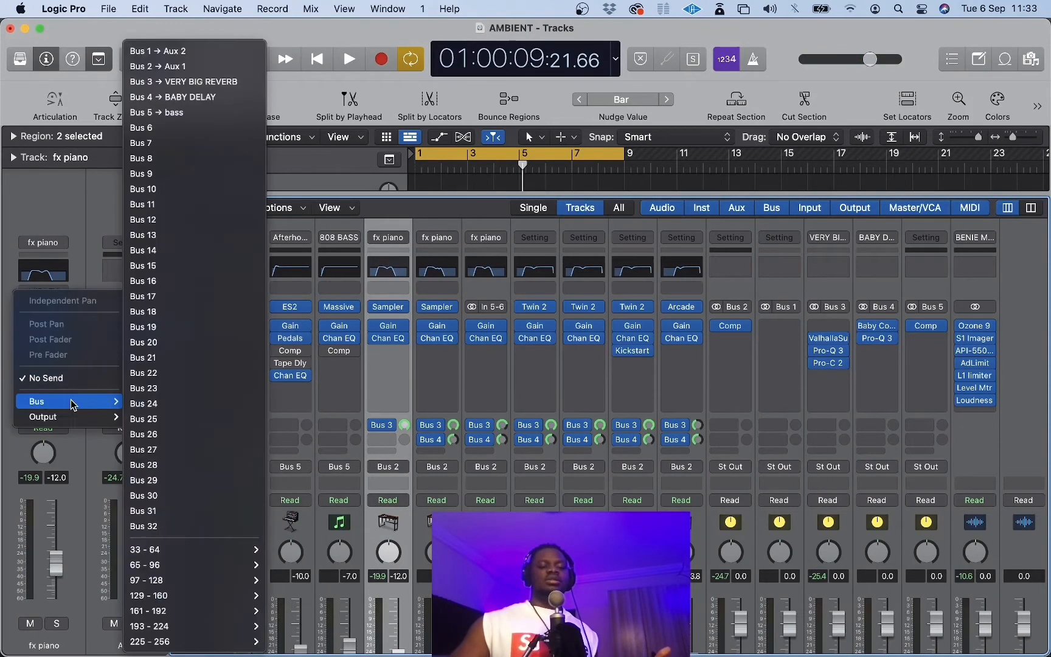
pyautogui.click(193, 101)
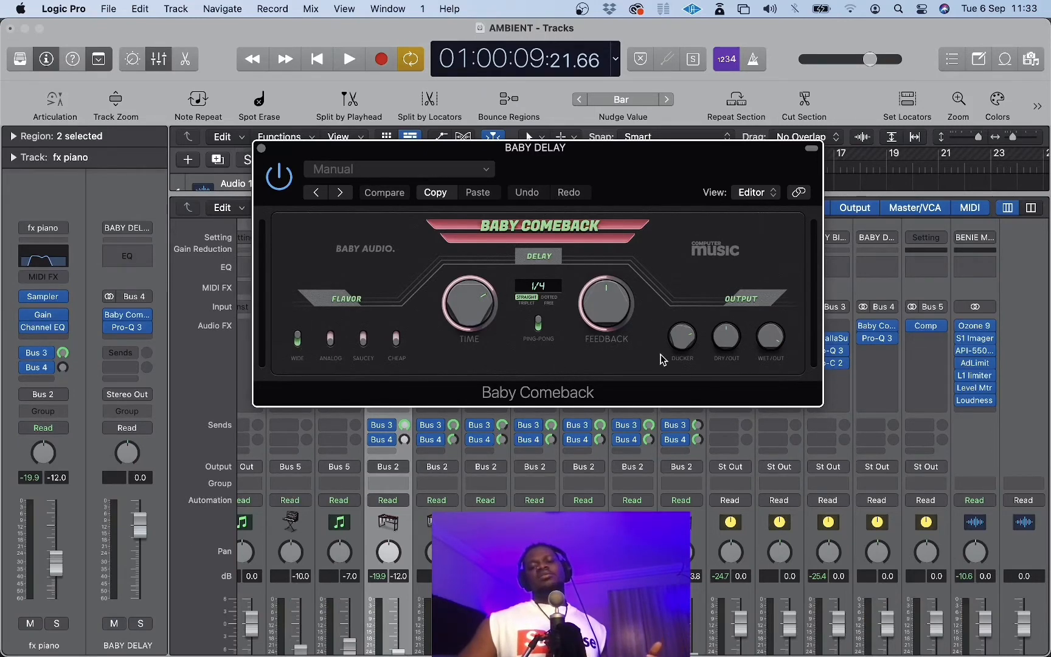
# Raise the fx piano channel's Bus 4 delay send while the piano plays.
pyautogui.moveTo(679, 343)
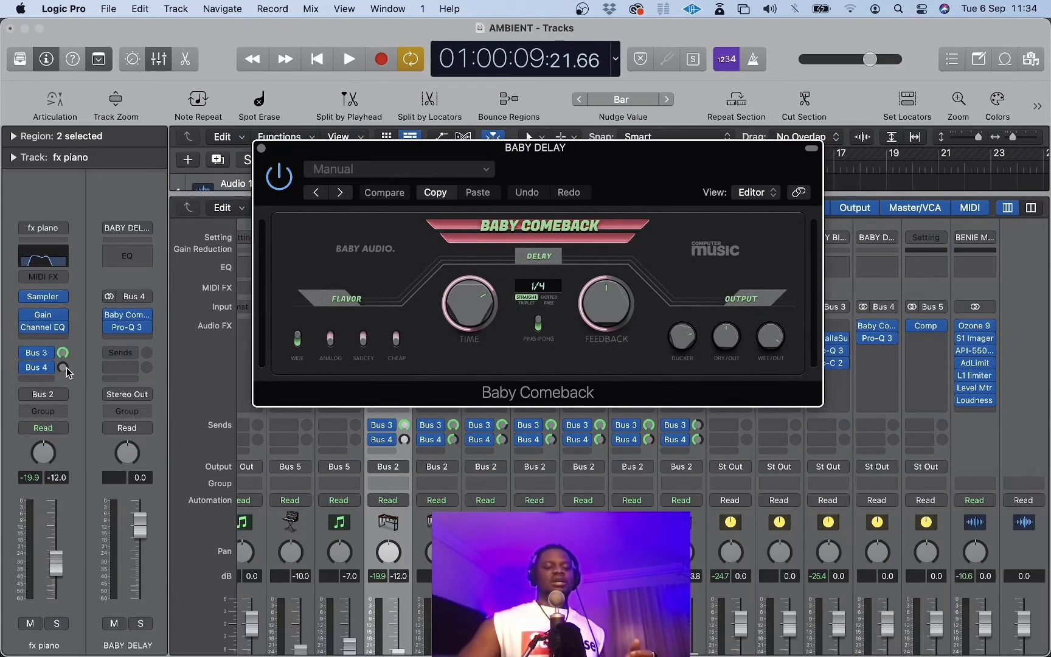
pyautogui.press('space')
pyautogui.moveTo(64, 367); pyautogui.dragTo(63, 295)
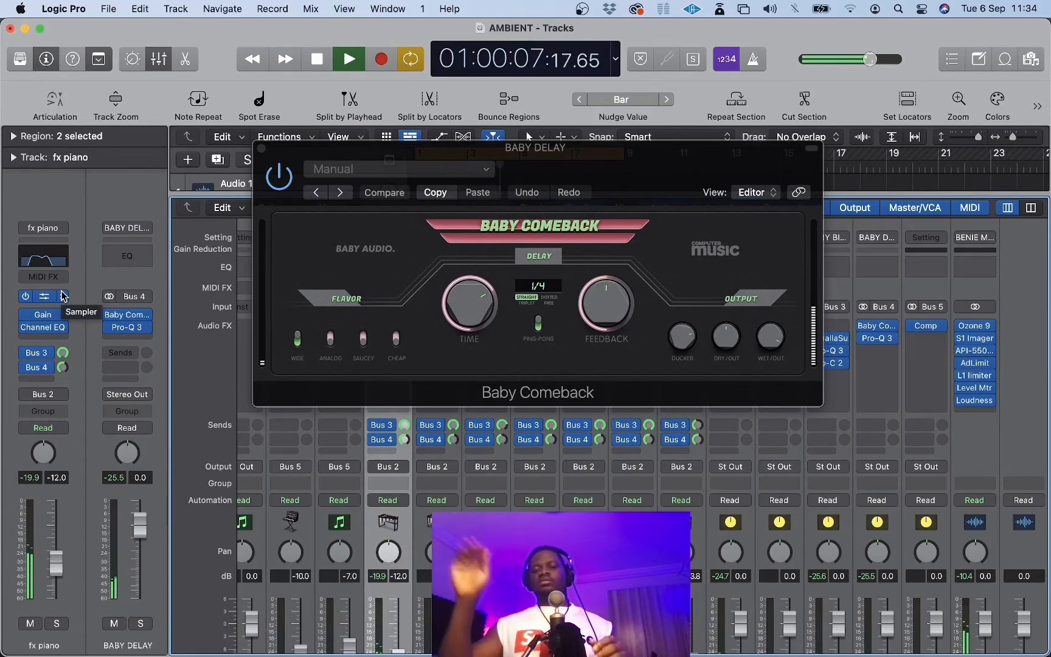
pyautogui.press('space')
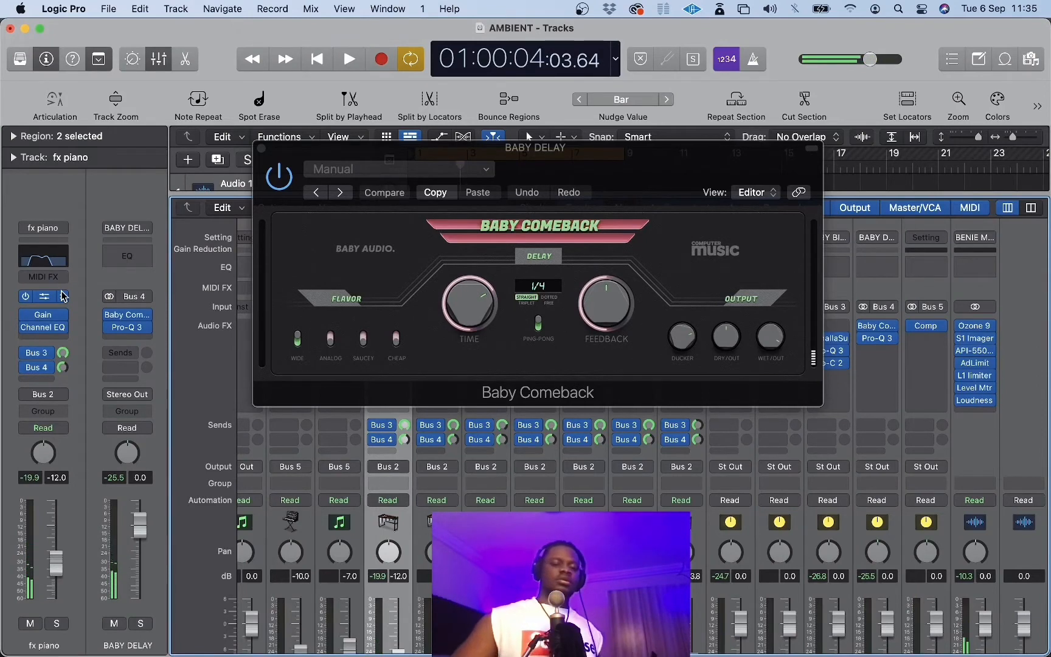
# Hide the mixer and play back the piano chords with both effect sends.
pyautogui.press('x')
pyautogui.press('space')
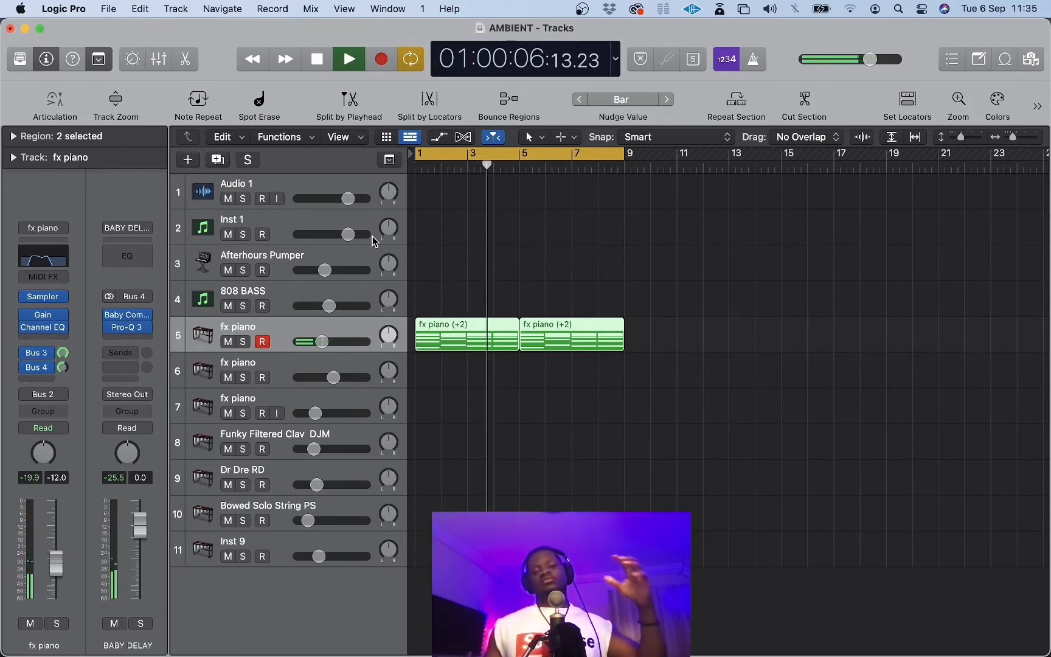
pyautogui.press('space')
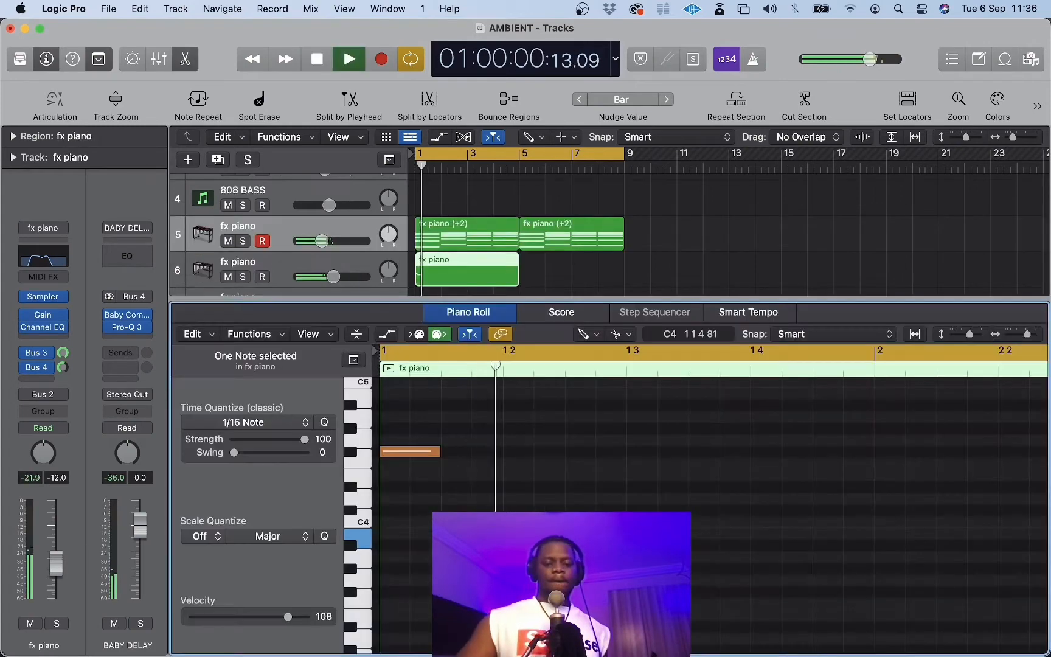
# Draw a D4 note just after beat 2 of bar 1 in the track 6 fx piano region and replay from the start.
pyautogui.press('space')
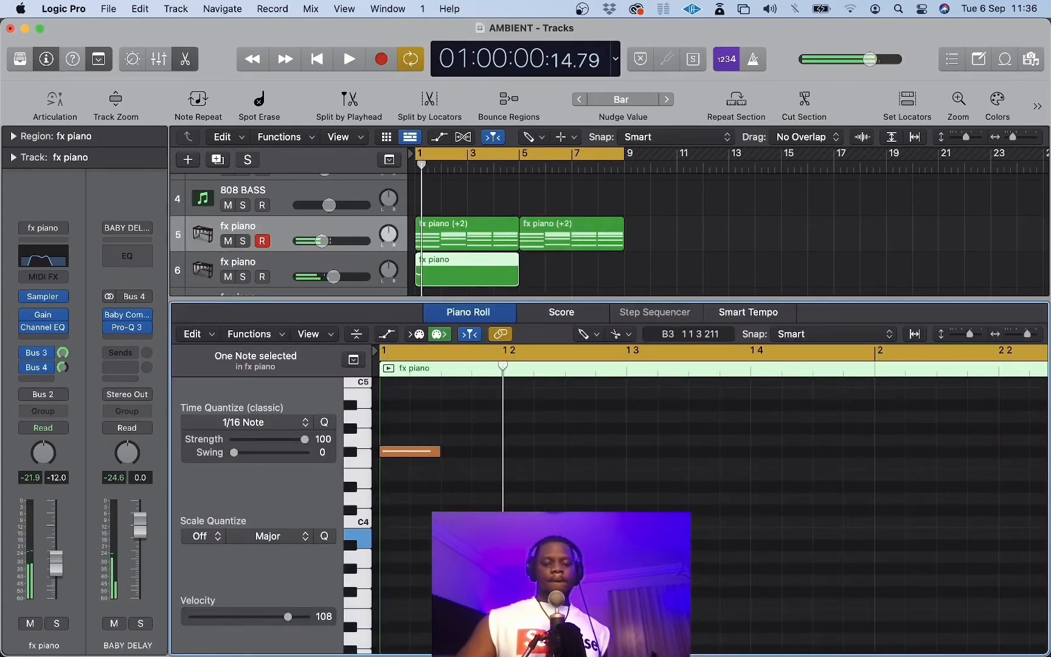
pyautogui.press('space')
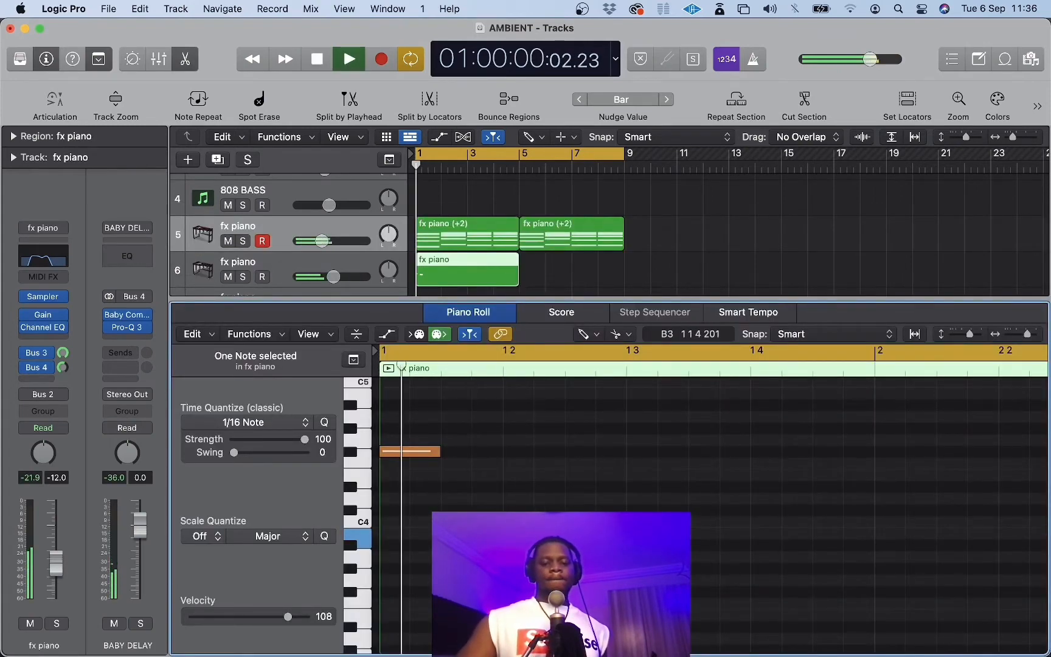
pyautogui.press('Return')
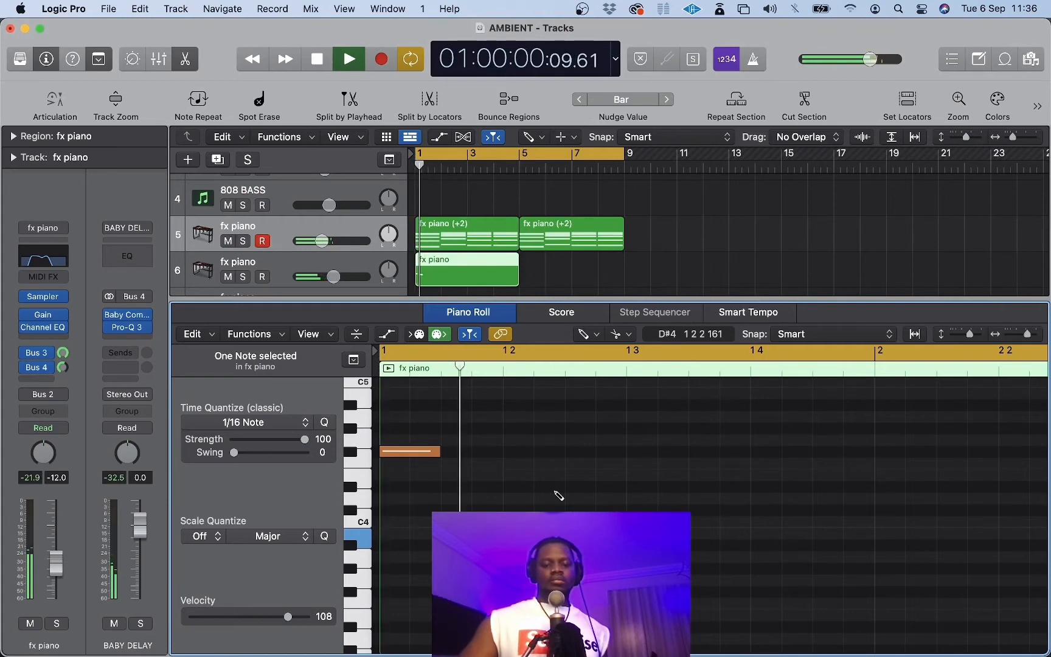
pyautogui.click(540, 501)
pyautogui.press('space')
pyautogui.press('Return')
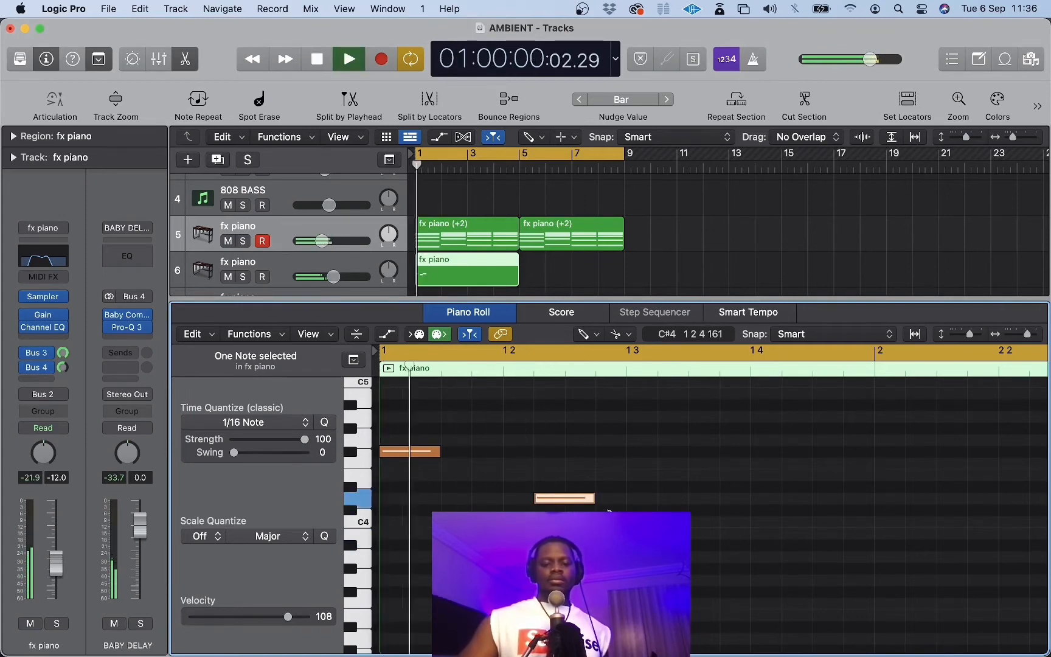
# Move the D4 note to the middle of beat 2 in bar 1, replay, and draw a B3 note just after beat 3.
pyautogui.press('space')
pyautogui.moveTo(566, 498); pyautogui.dragTo(598, 498)
pyautogui.press('space')
pyautogui.press('space')
pyautogui.press('space')
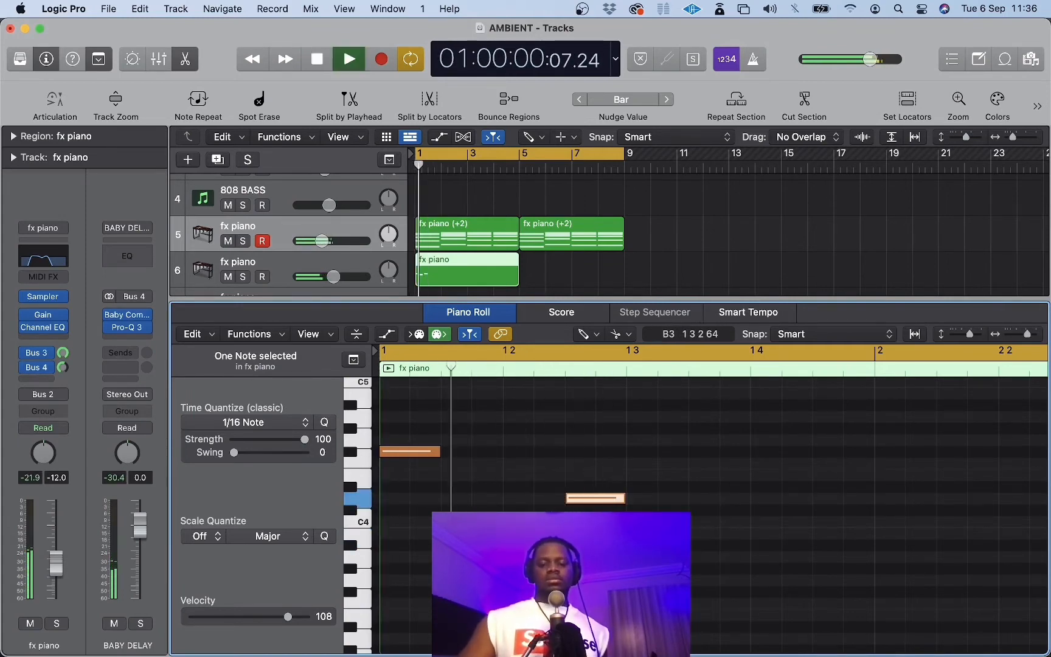
pyautogui.click(667, 534)
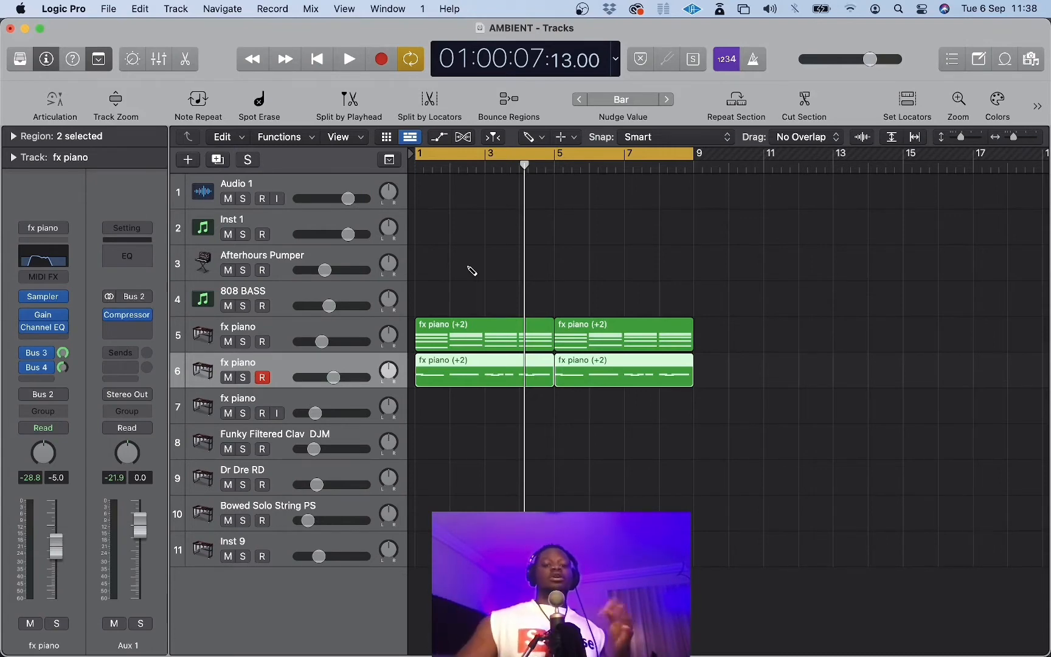
# Play back the piano chords and melody together from the start of the project.
pyautogui.press('Return')
pyautogui.press('space')
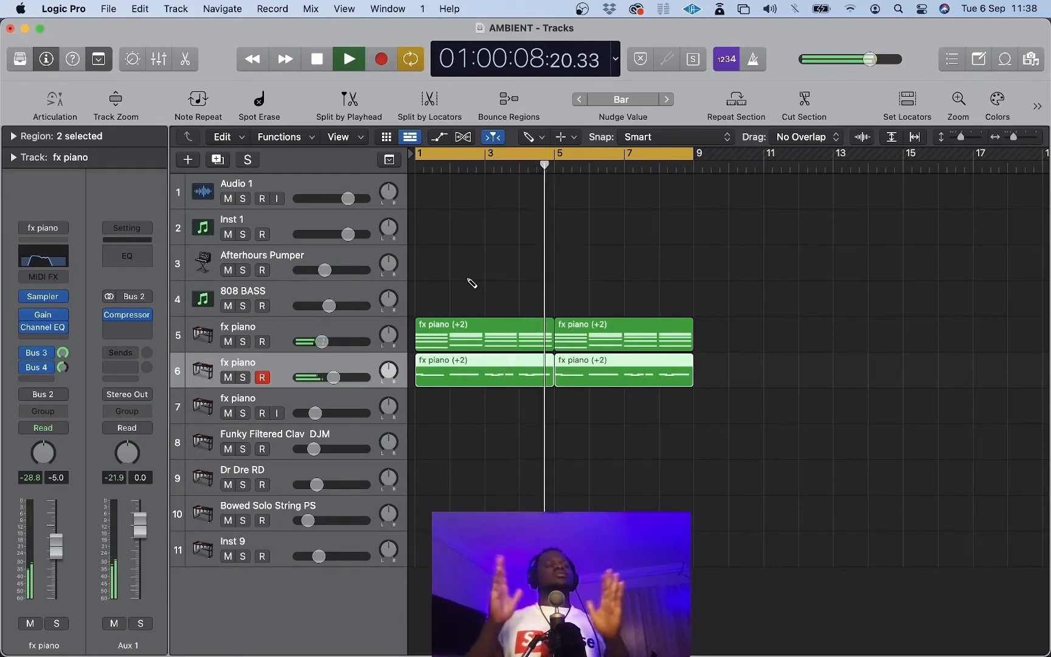
pyautogui.press('space')
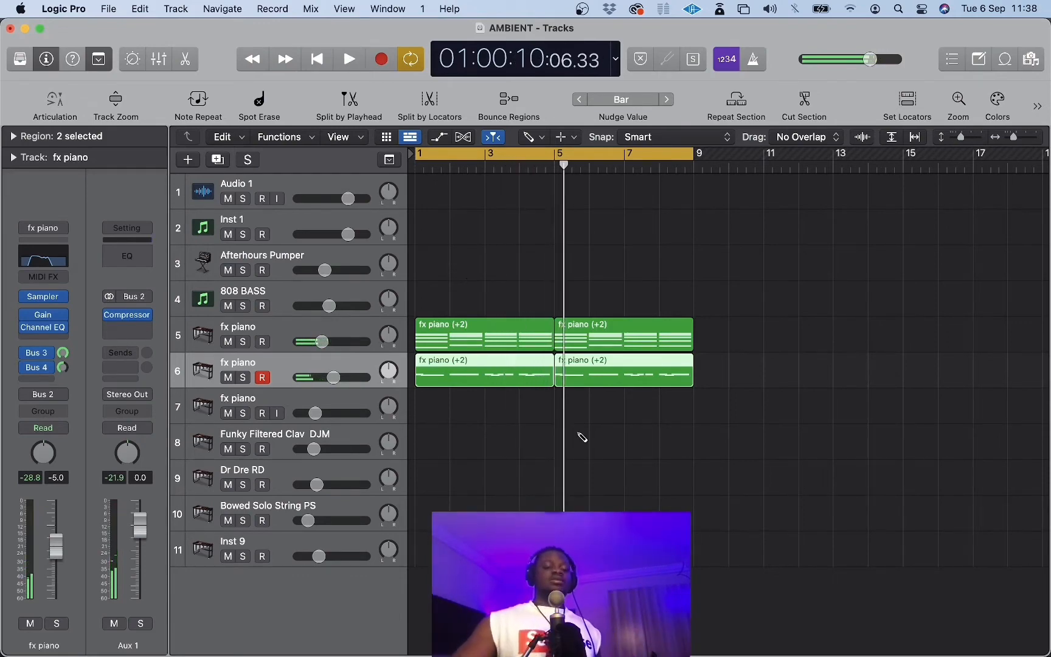
# Bounce the first track 6 fx piano region in place to a new track, muting the source, with audio tail in file and normalize on.
pyautogui.click(453, 377)
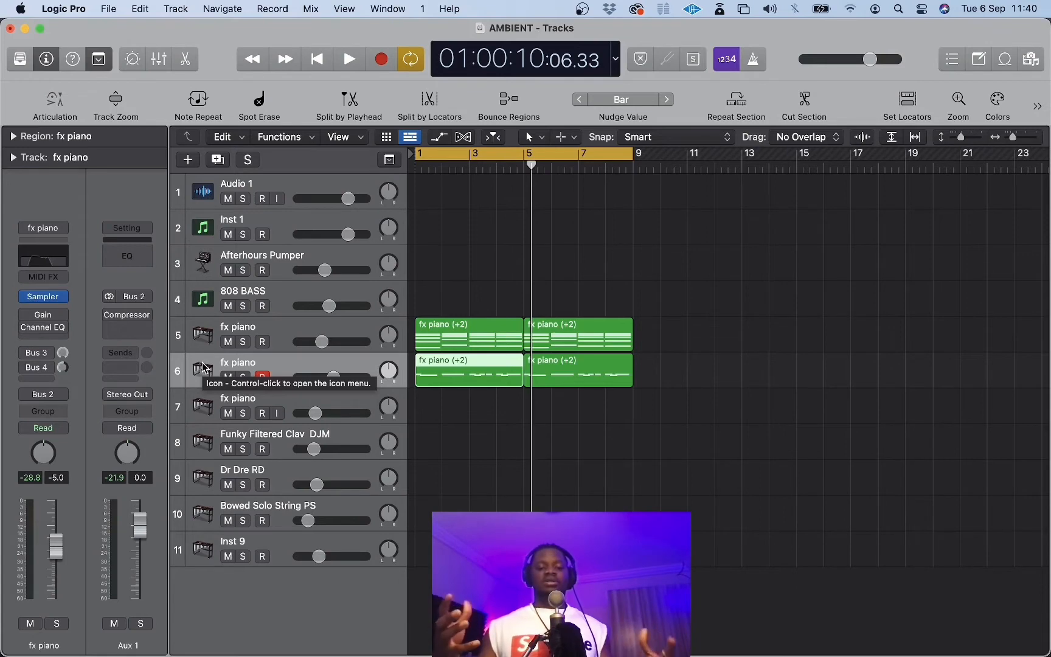
pyautogui.click(97, 59)
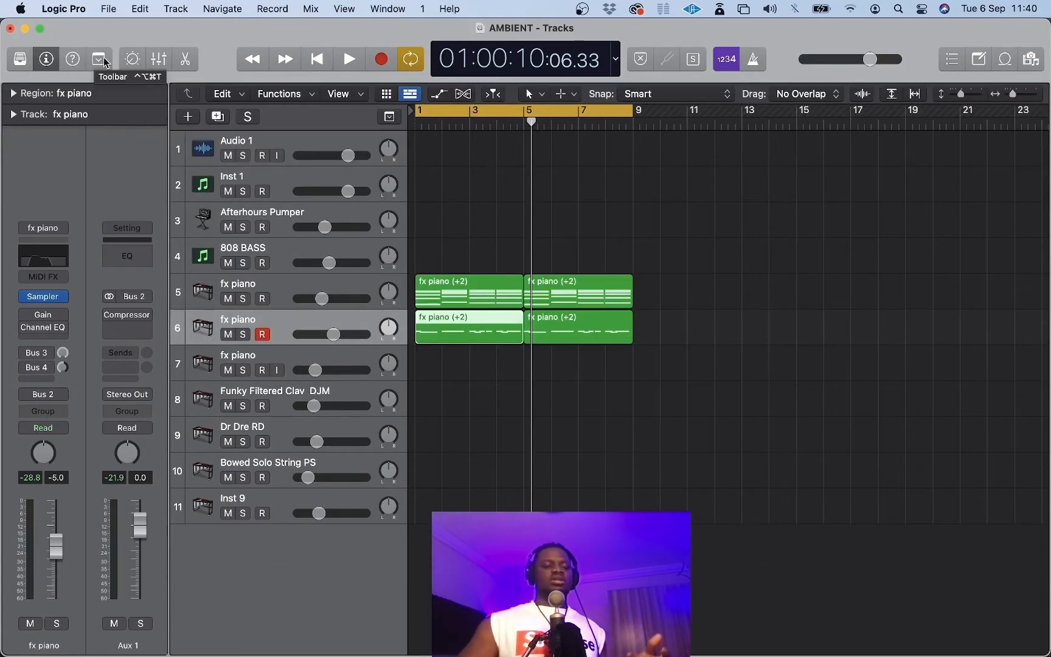
pyautogui.click(100, 60)
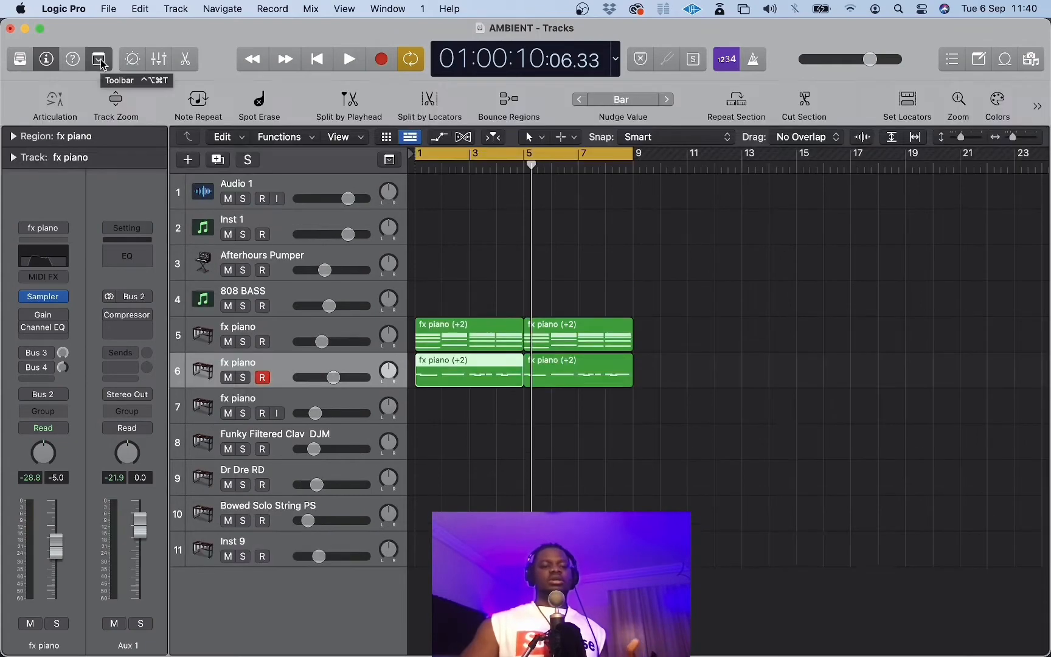
pyautogui.click(502, 93)
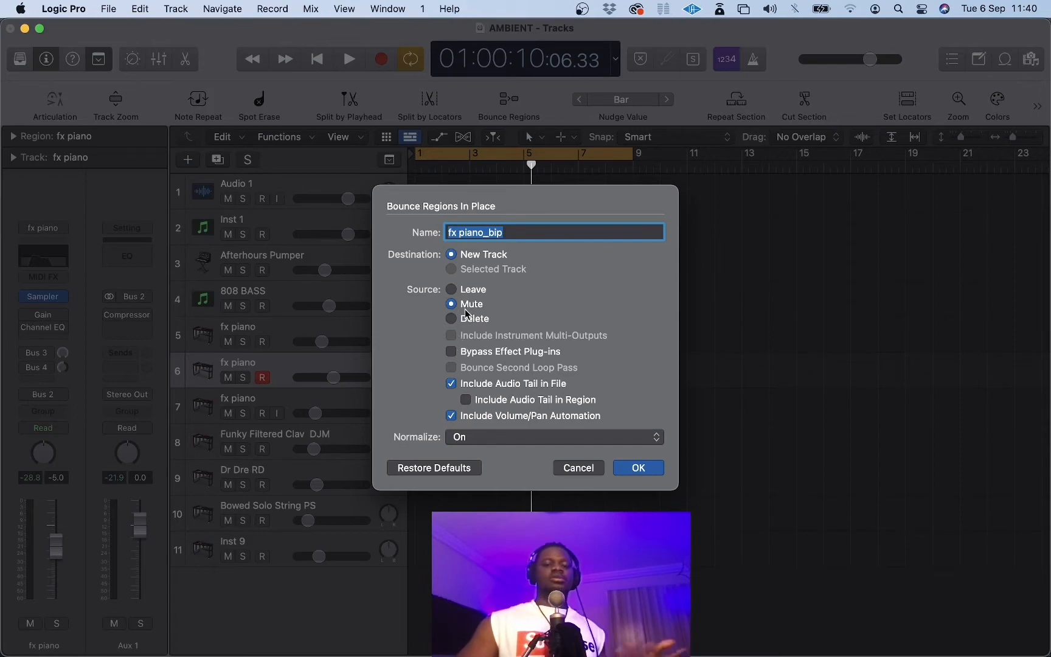
pyautogui.click(639, 467)
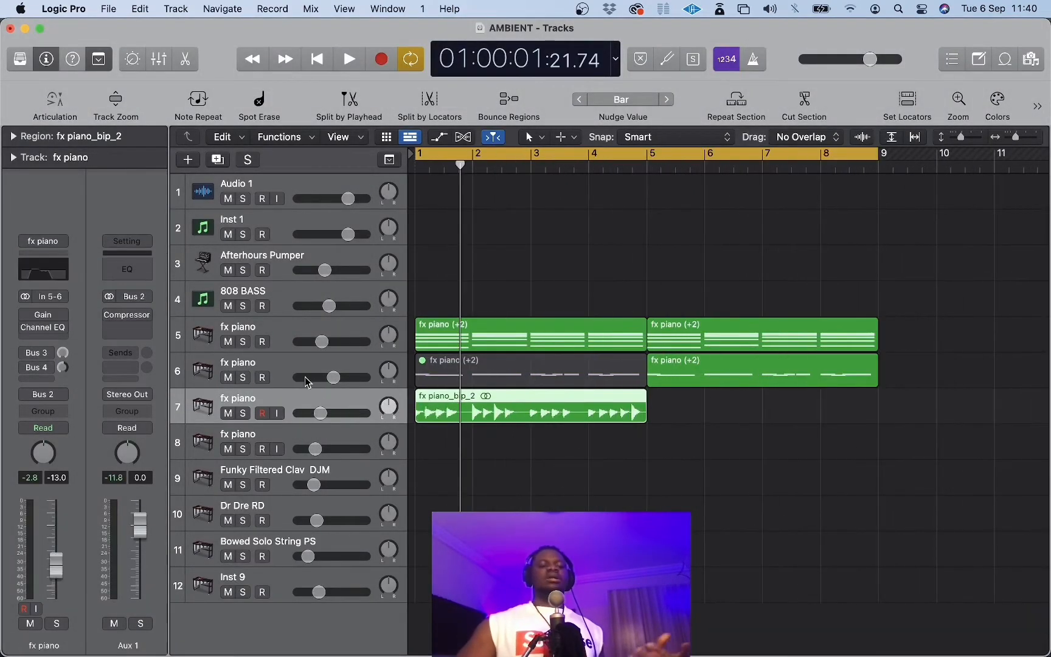
# Turn off Bypass All Effect Plug-ins on the bounced fx piano channel and play the audio.
pyautogui.click(44, 241)
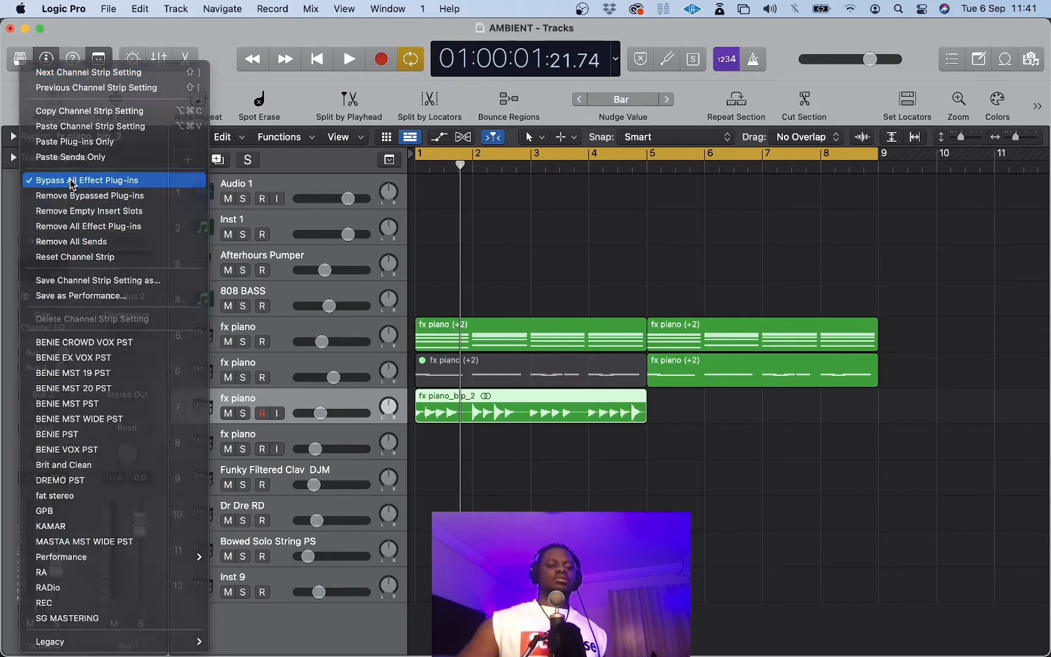
pyautogui.click(73, 176)
pyautogui.press('space')
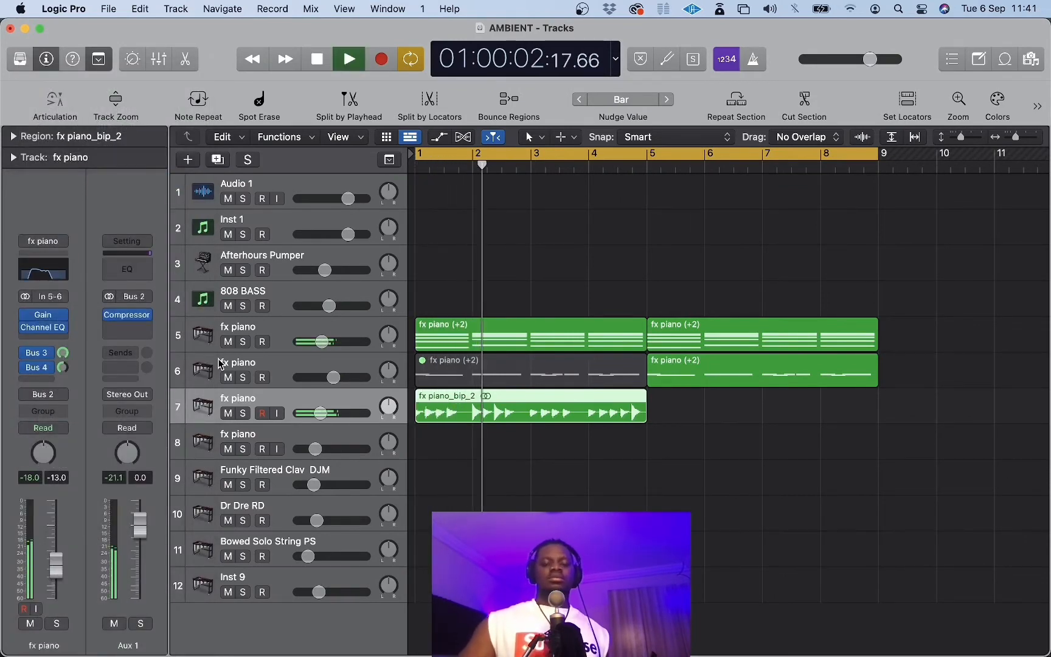
pyautogui.press('space')
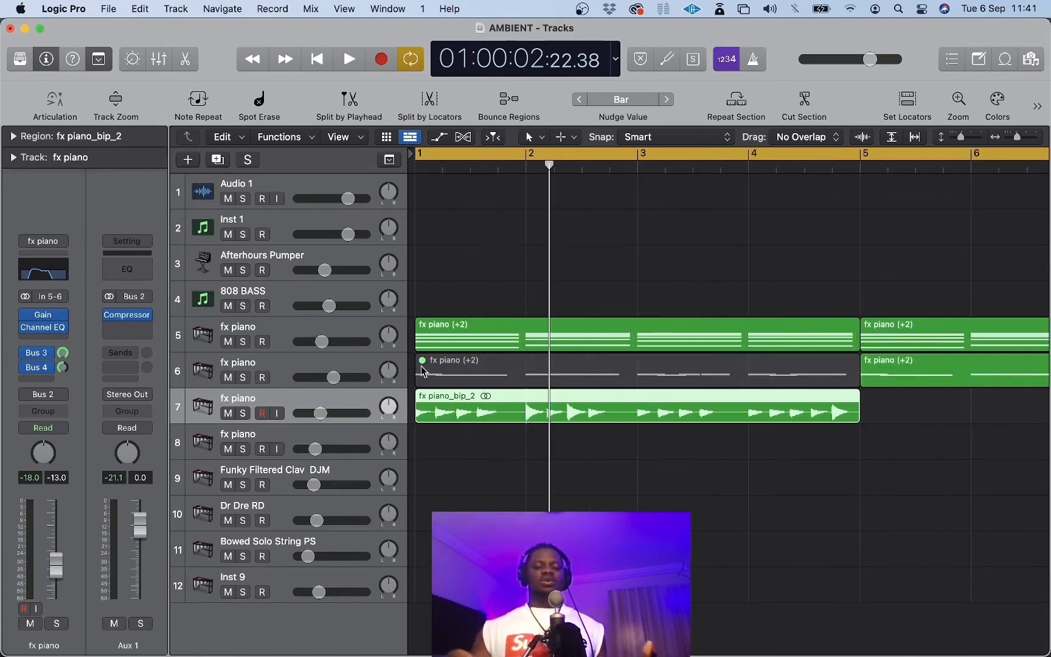
# Split the bounced fx piano audio region at bars 2, 3 and 4.
pyautogui.doubleClick(526, 405)
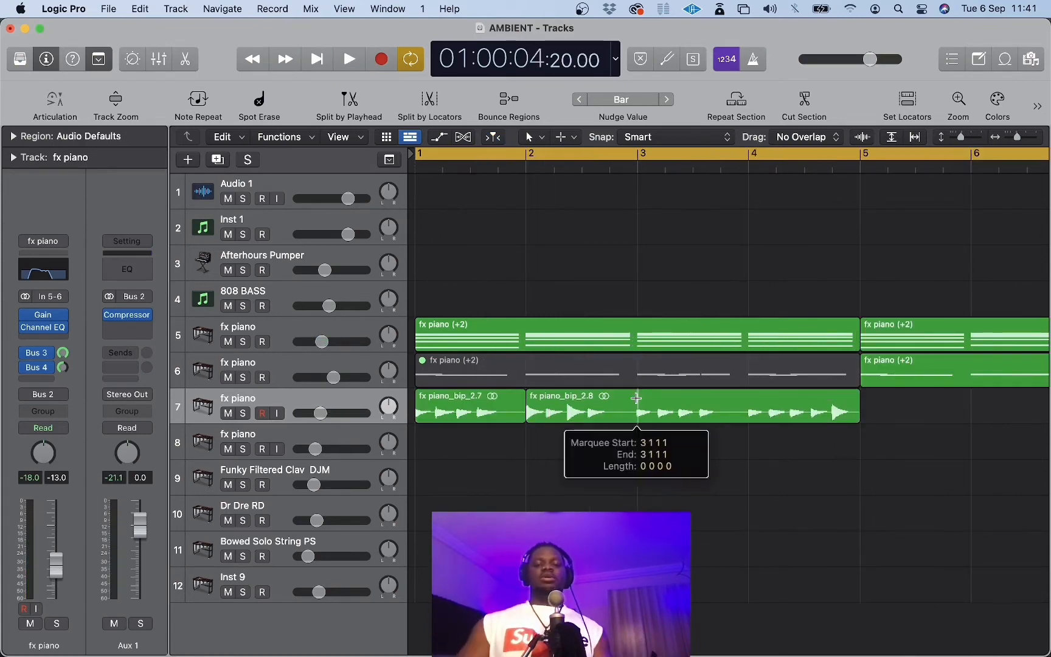
pyautogui.doubleClick(637, 404)
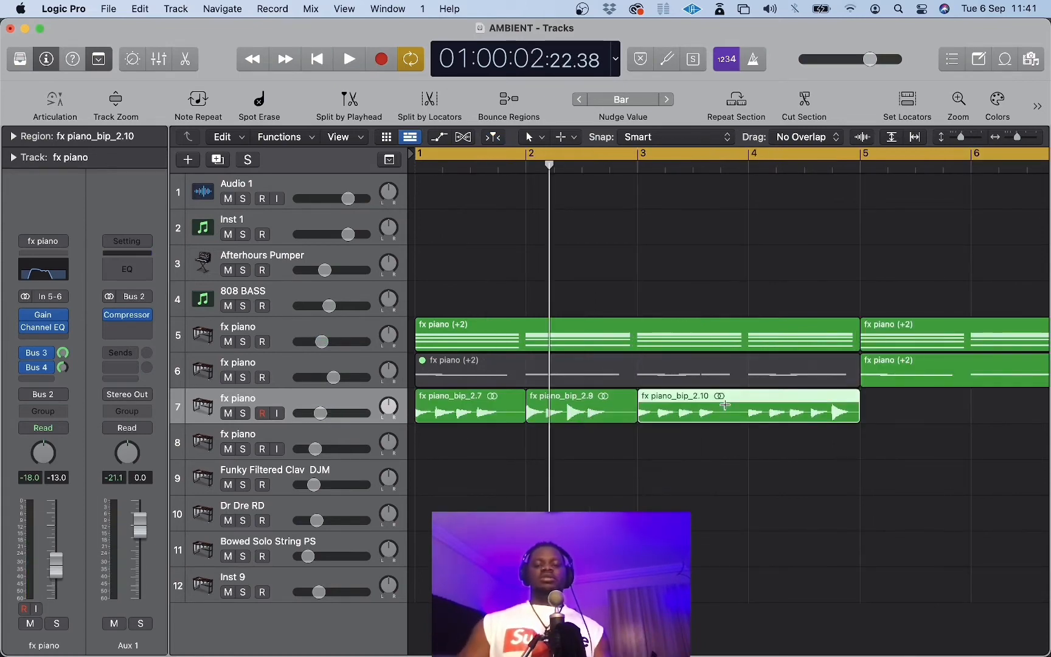
pyautogui.doubleClick(749, 401)
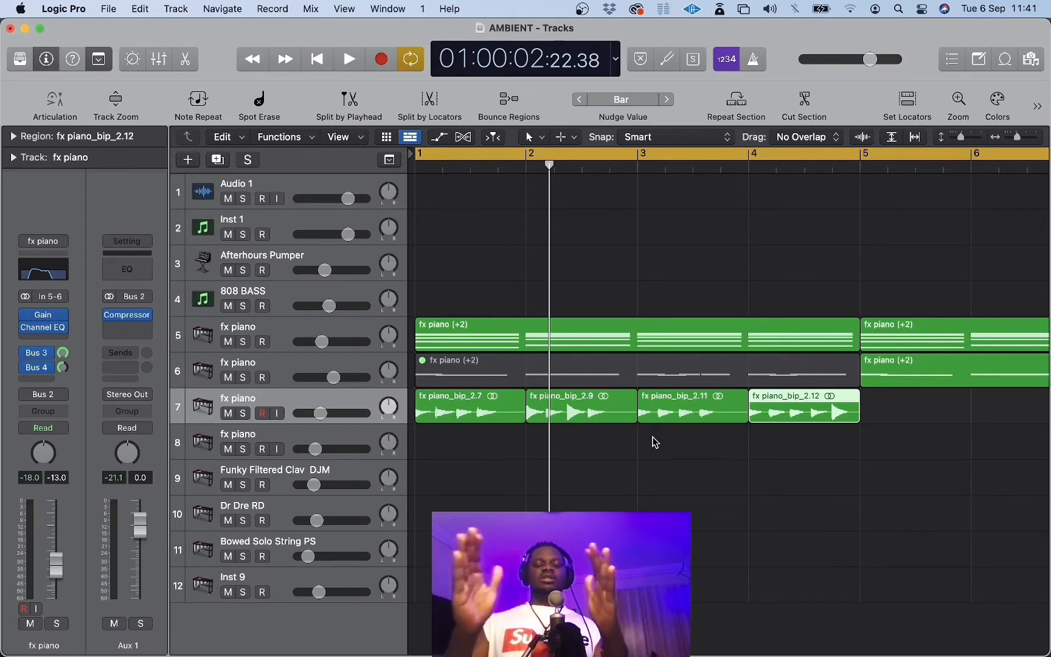
# Reverse all four bounced fx piano slices on track 7 and play back the result.
pyautogui.click(772, 451)
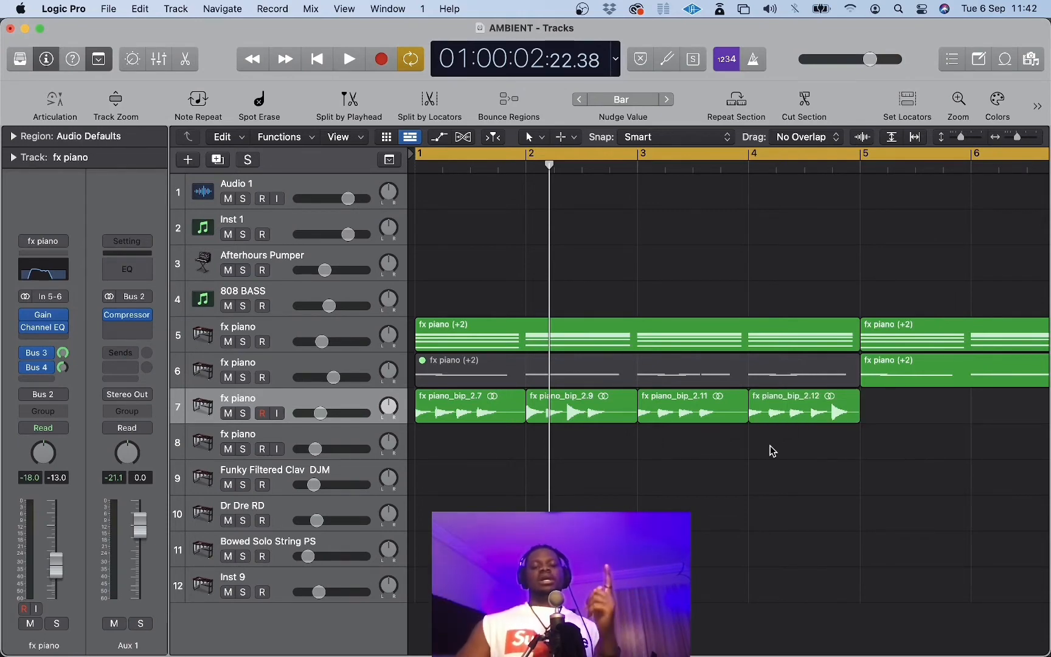
pyautogui.moveTo(772, 450); pyautogui.dragTo(487, 417)
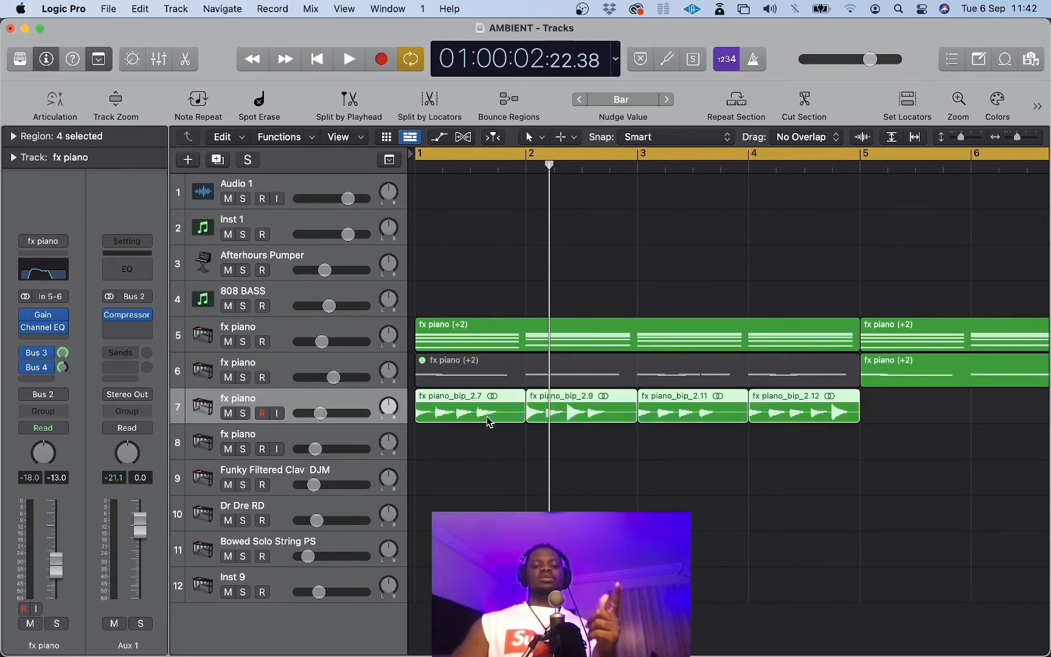
pyautogui.click(24, 135)
pyautogui.click(24, 266)
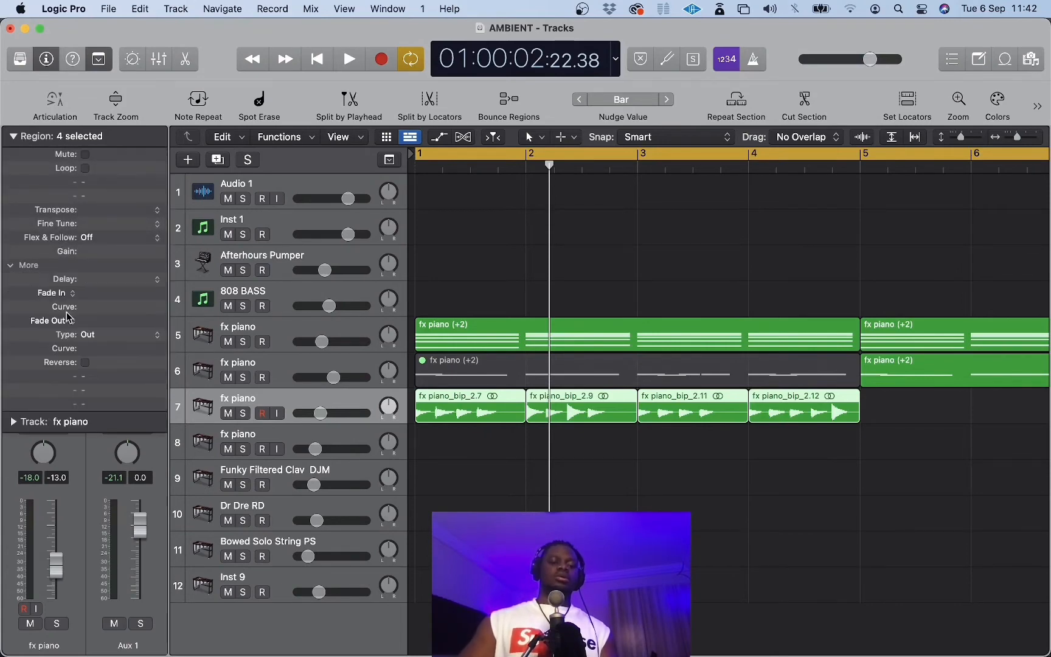
pyautogui.click(85, 362)
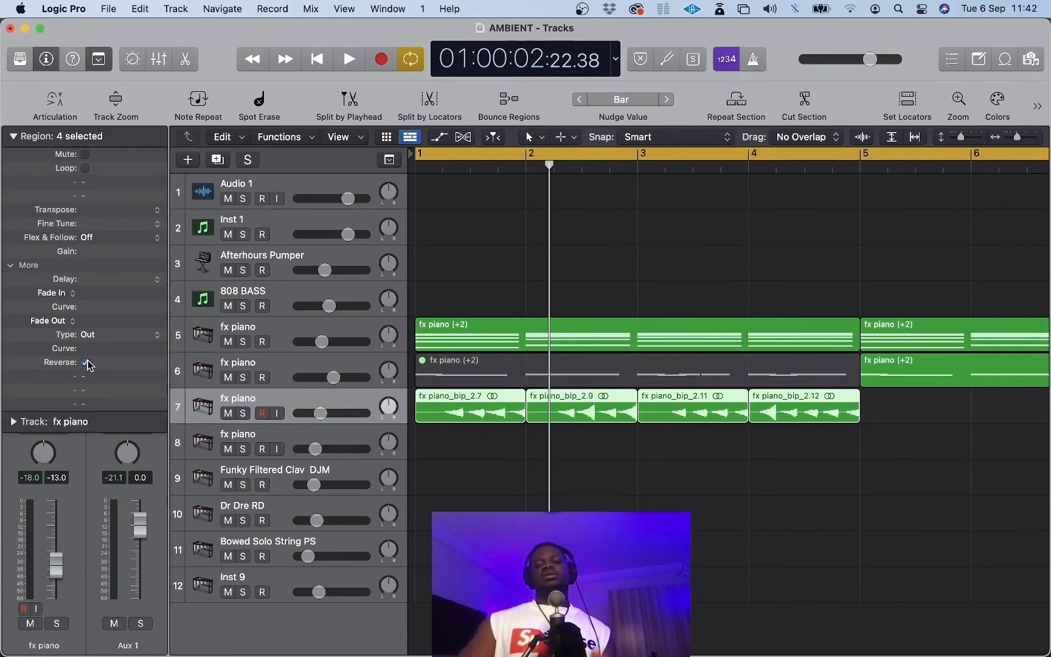
pyautogui.press('space')
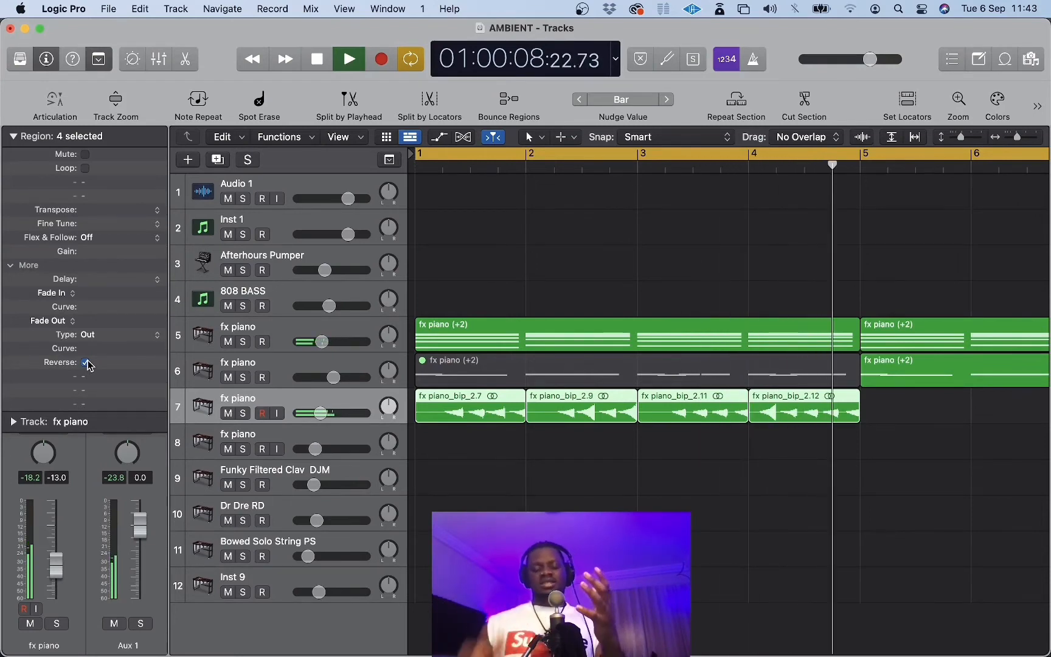
pyautogui.press('space')
pyautogui.click(13, 137)
# Copy both track 5 fx piano chord regions to the Funky Filtered Clav DJM track at bar 1 and play them.
pyautogui.scroll(-5, 542, 333)
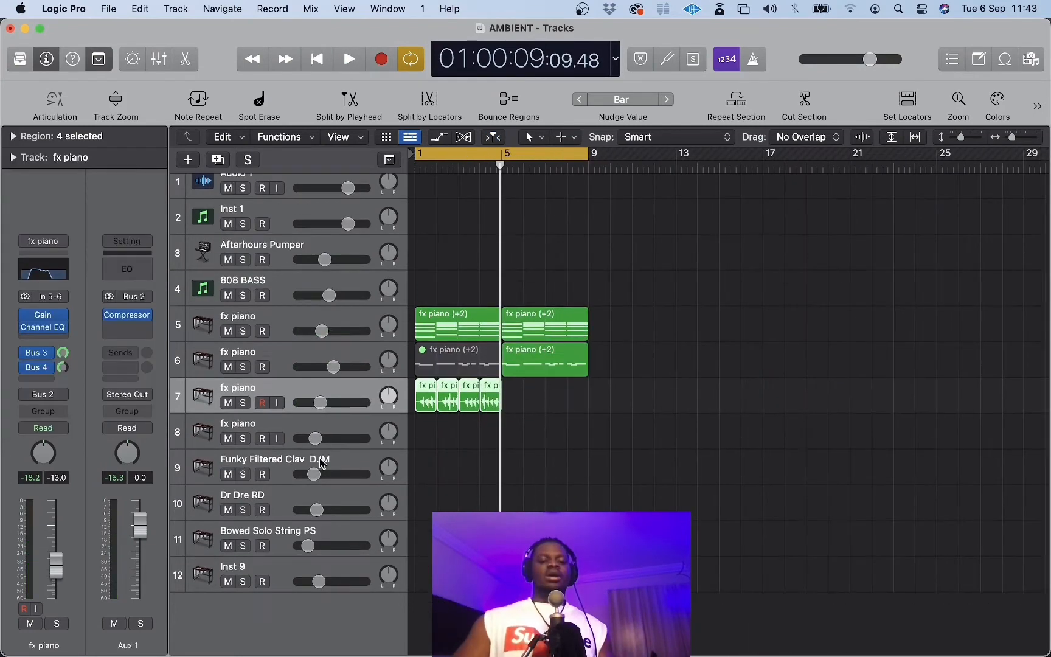
pyautogui.click(322, 459)
pyautogui.click(38, 296)
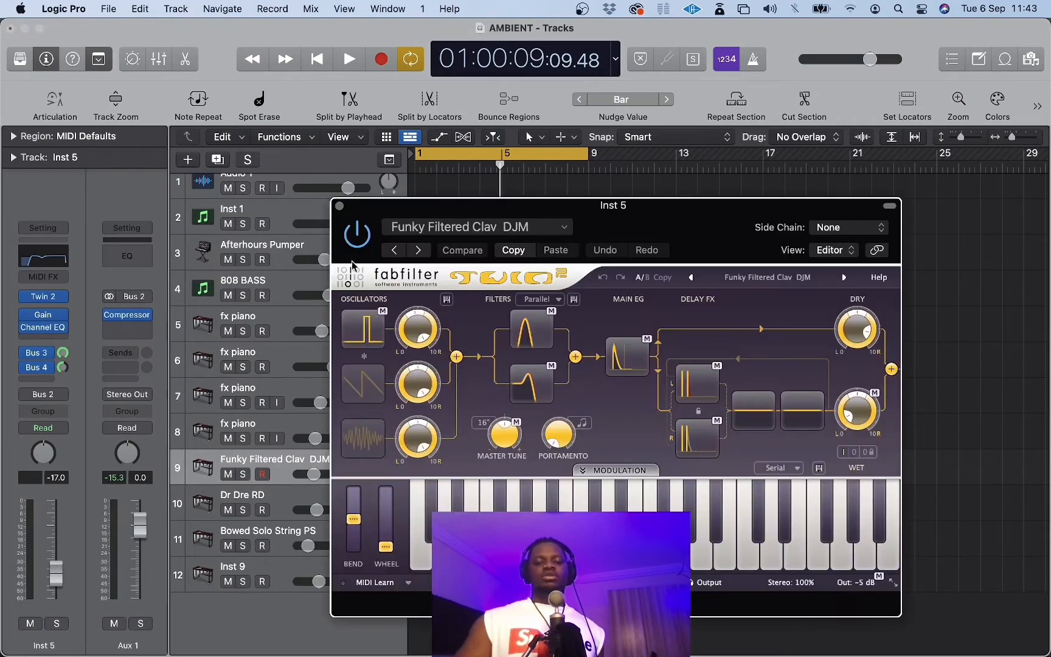
pyautogui.click(340, 207)
pyautogui.click(433, 324)
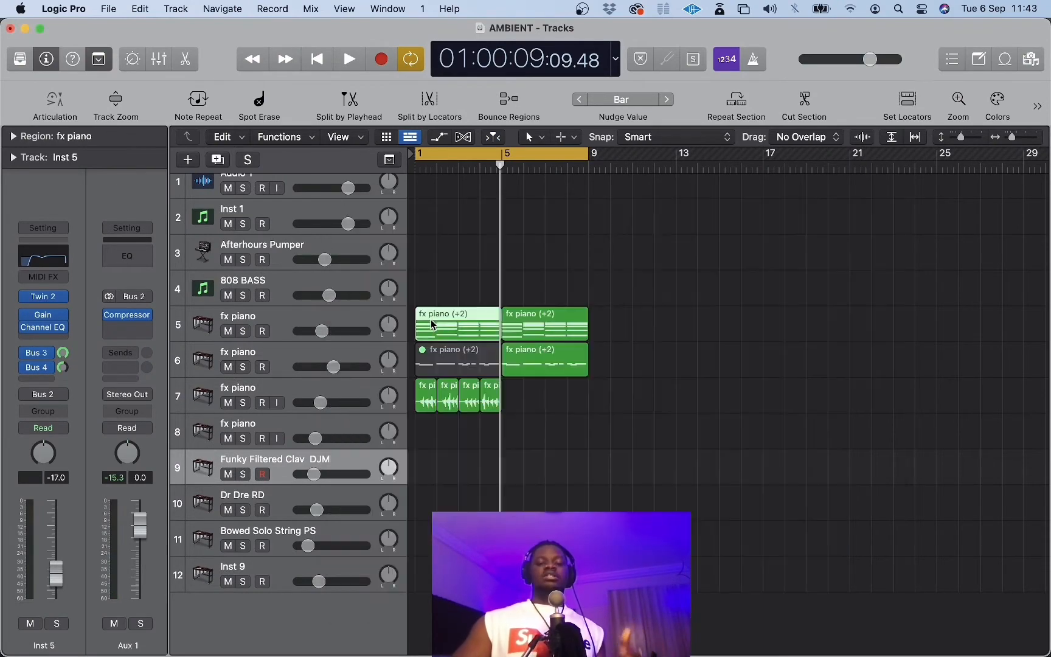
pyautogui.moveTo(433, 324); pyautogui.dragTo(416, 472)
pyautogui.press('space')
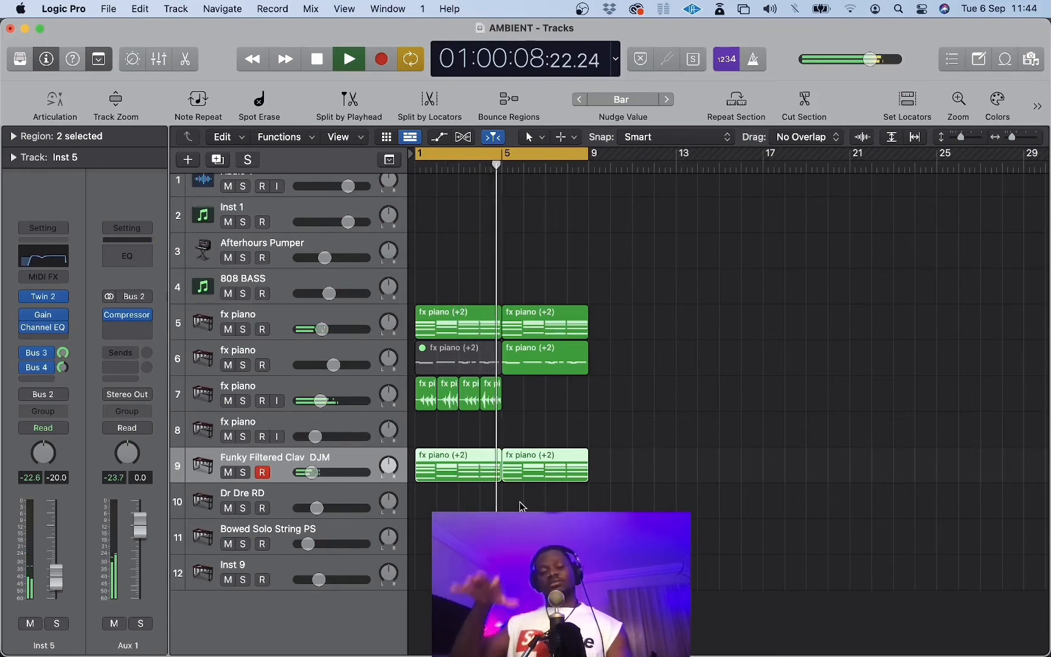
pyautogui.press('space')
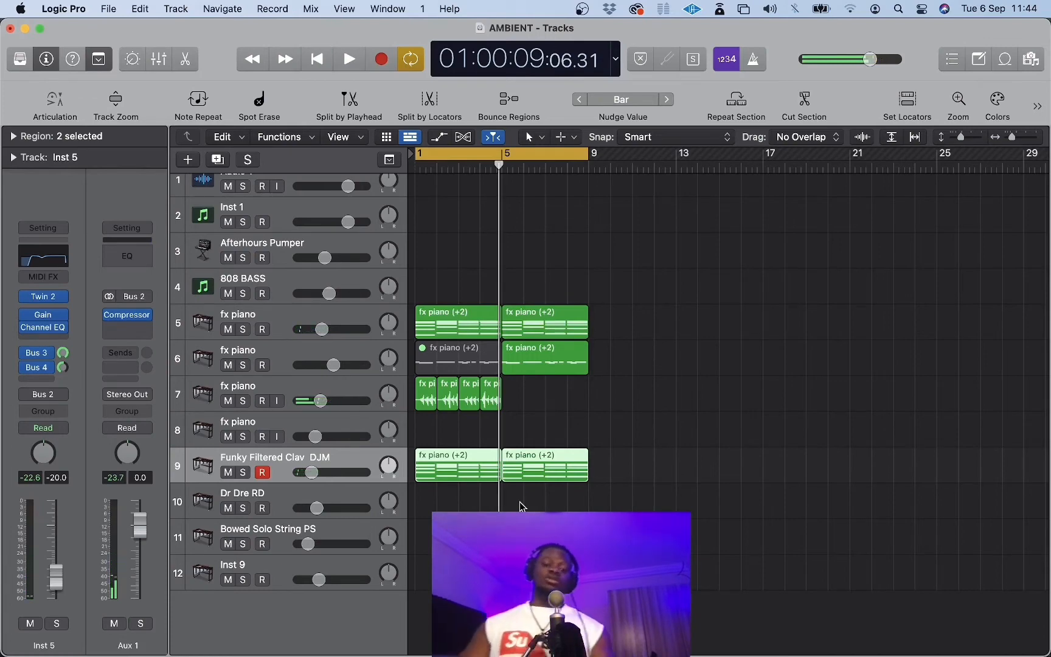
# Copy both chord regions to the Bowed Solo String PS track and play them with Funky Filtered Clav DJM muted.
pyautogui.moveTo(478, 484); pyautogui.dragTo(478, 554)
pyautogui.press('space')
pyautogui.click(228, 473)
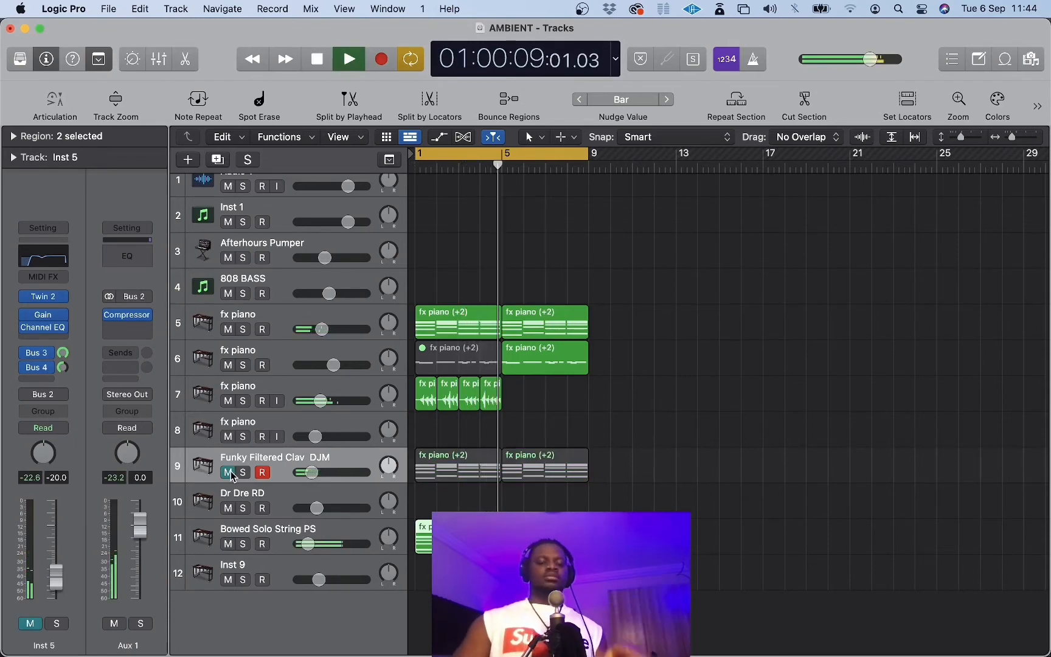
# Open Kickstart on the Bowed Solo String PS channel and audition the strings with its 1/4 pumping curve at 100% mix.
pyautogui.click(281, 523)
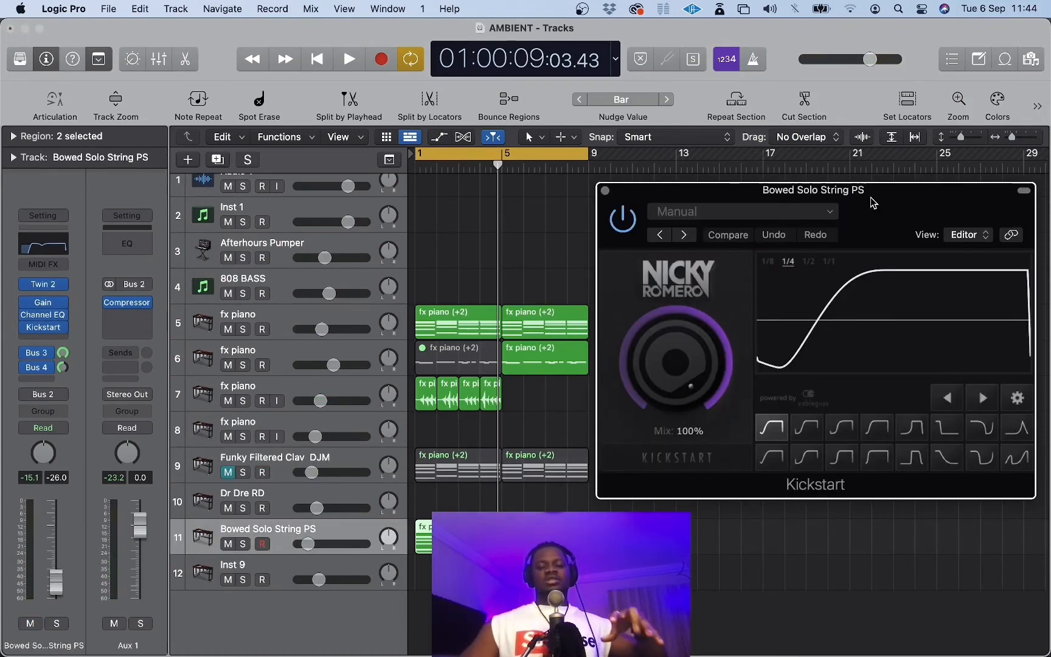
pyautogui.press('space')
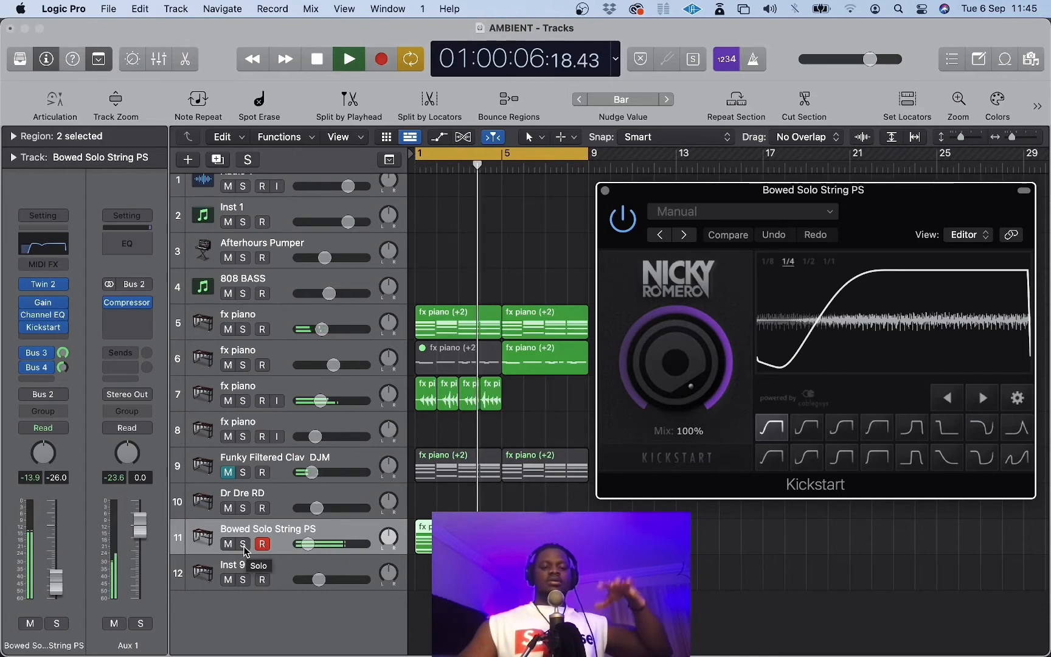
pyautogui.press('space')
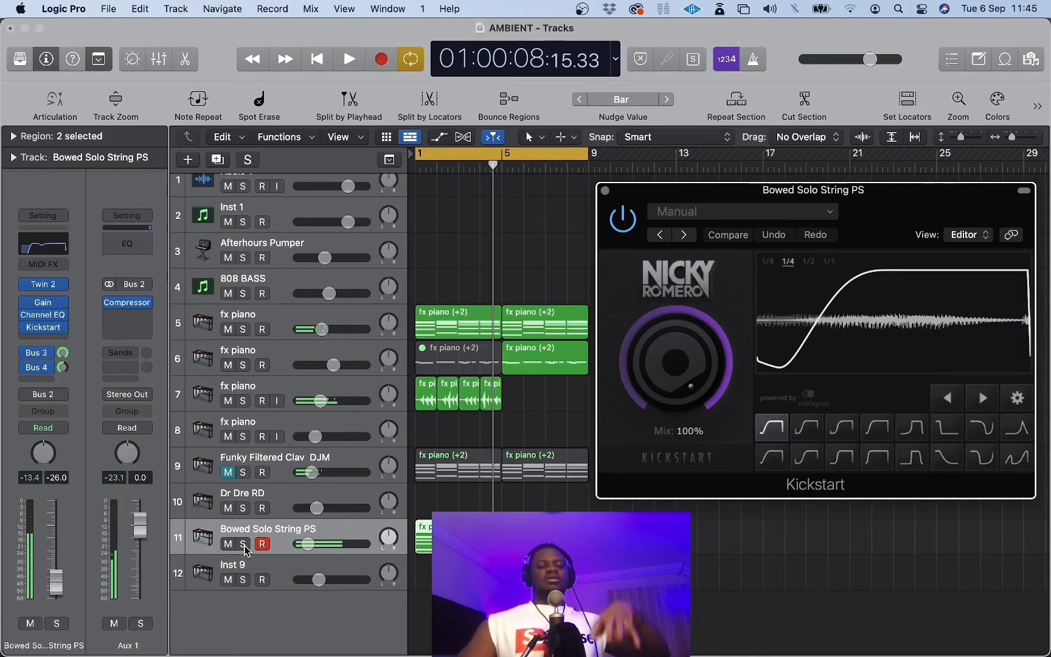
pyautogui.click(243, 544)
pyautogui.press('space')
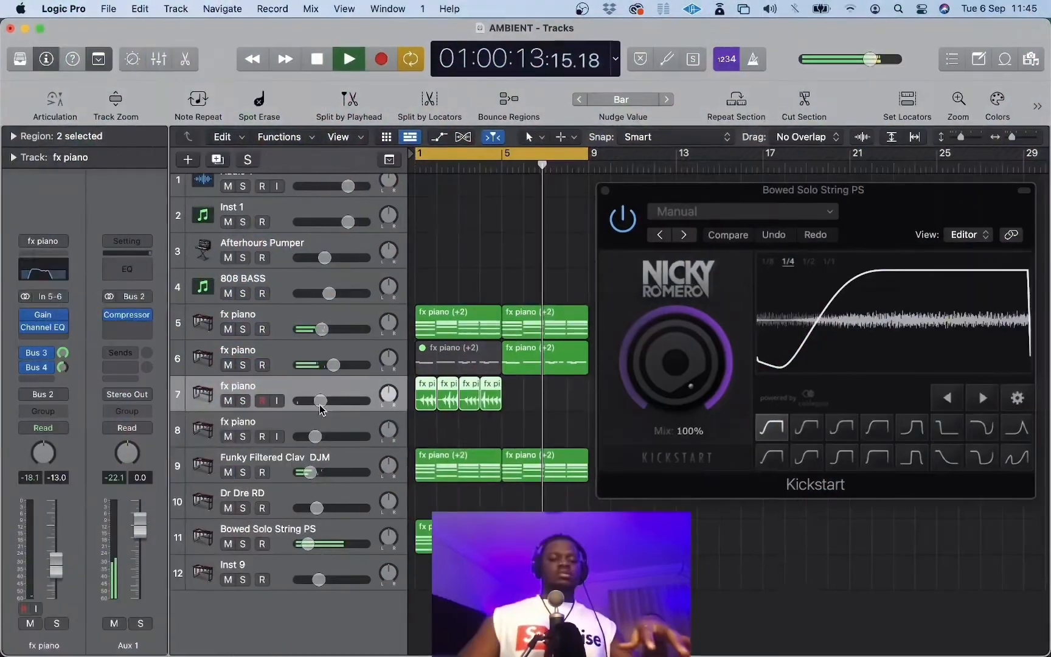
# Lower the reversed fx piano track's volume to -17.0 dB during playback and close the Kickstart window.
pyautogui.moveTo(321, 411); pyautogui.dragTo(308, 406)
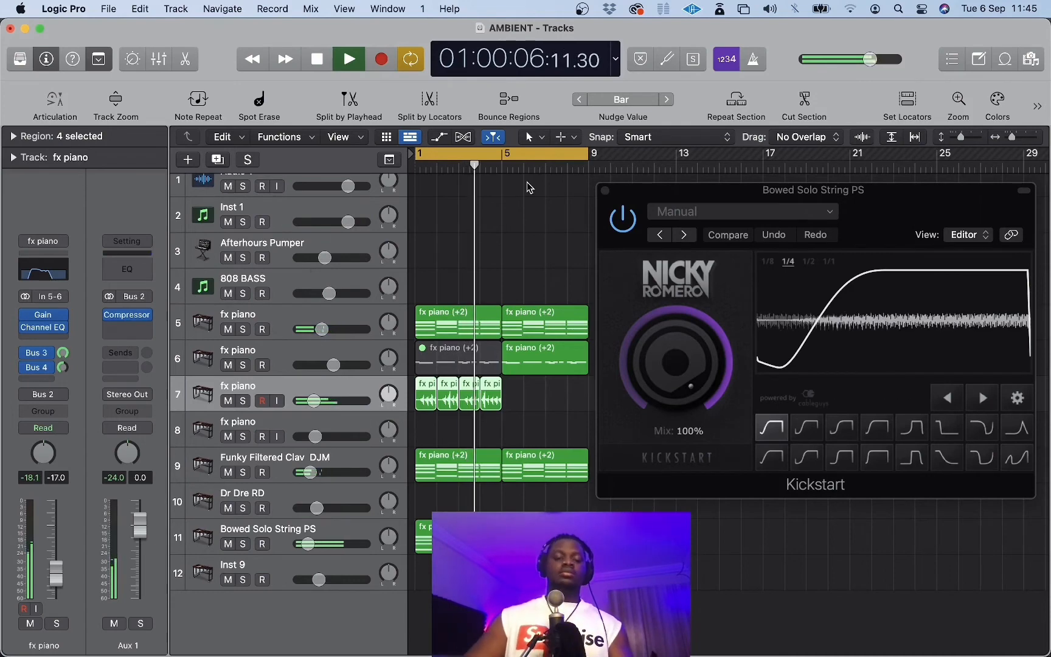
pyautogui.click(605, 190)
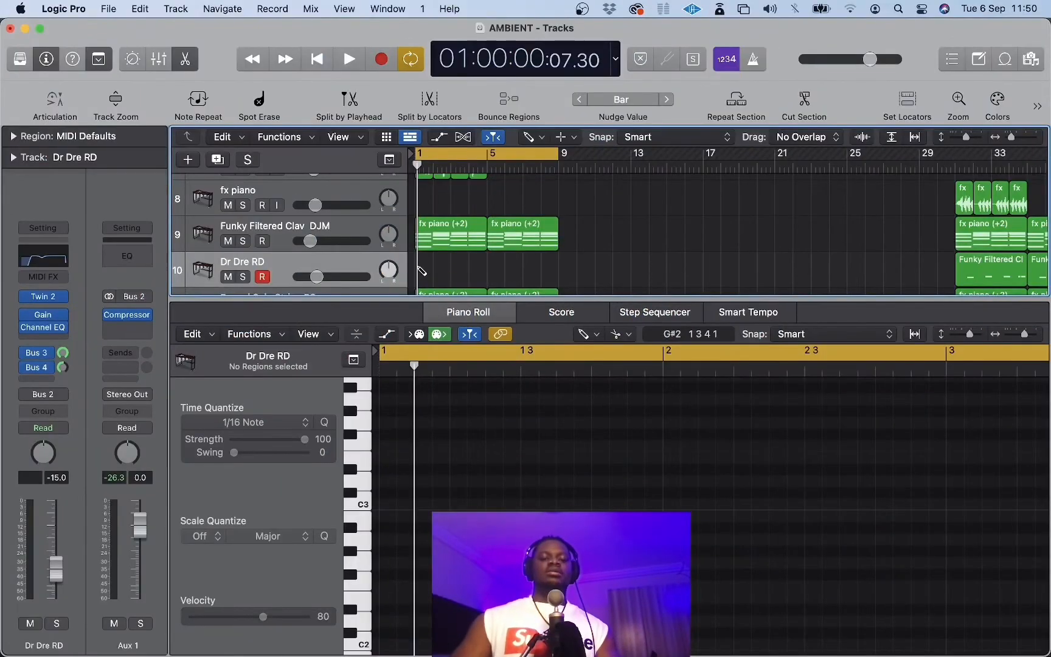
# Create a region with five short notes at bar 1 on the Dr Dre RD track and extend it to bar 5.
pyautogui.click(422, 270)
pyautogui.press('space')
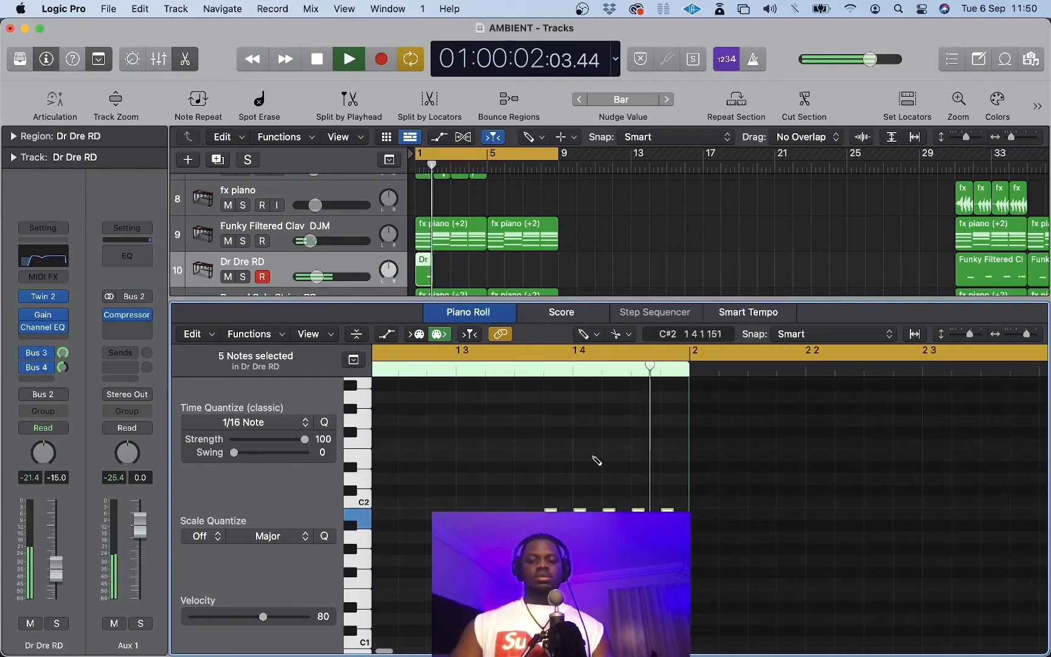
pyautogui.click(464, 275)
pyautogui.moveTo(464, 274); pyautogui.dragTo(487, 274)
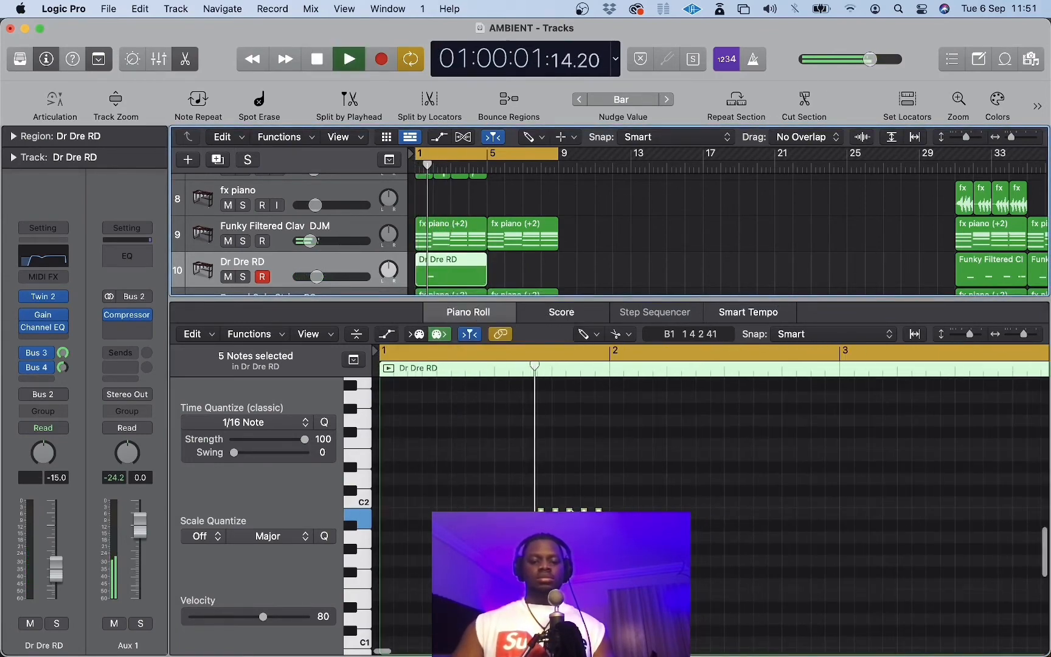
pyautogui.press('space')
pyautogui.click(365, 469)
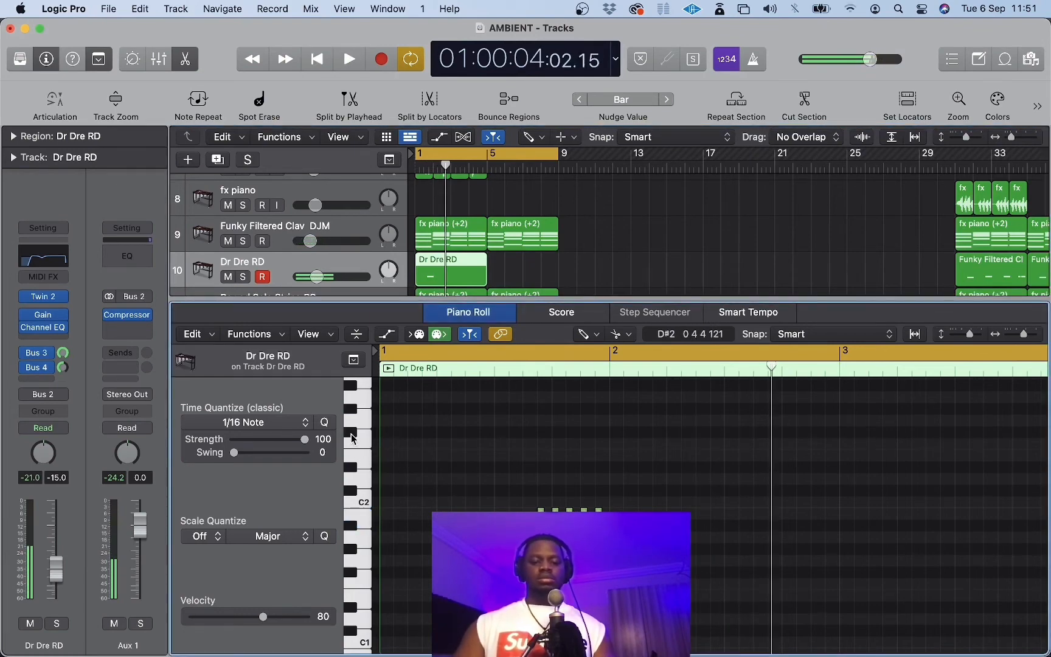
# Copy the five short Dr Dre RD notes to further beats and pitches so the pattern fills bars 1 to 4, checking it in playback.
pyautogui.moveTo(522, 494); pyautogui.dragTo(637, 524)
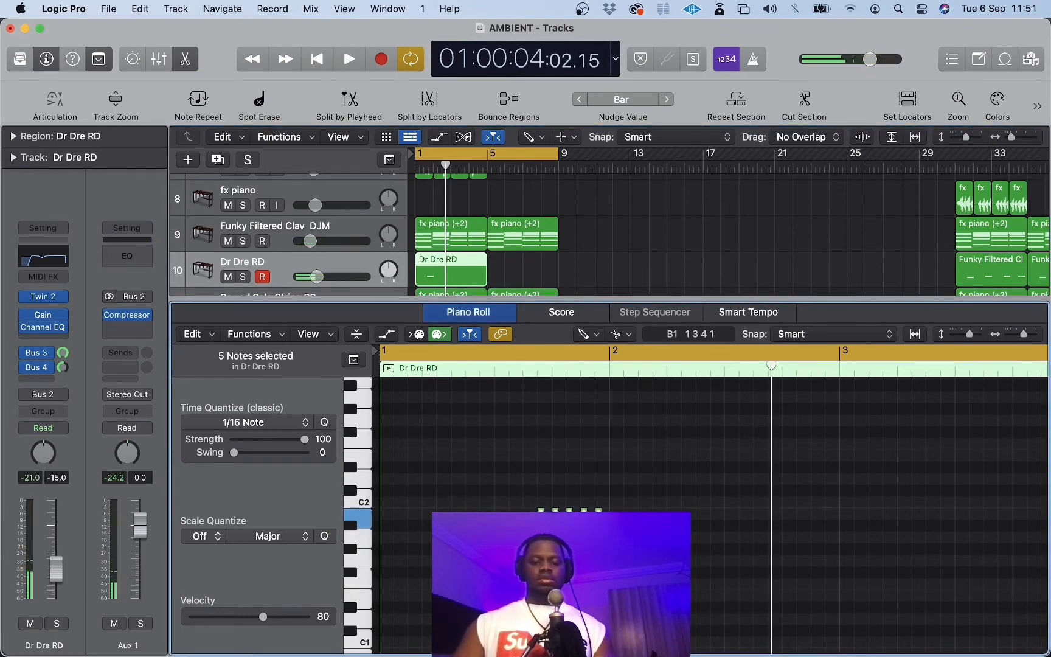
pyautogui.moveTo(540, 518); pyautogui.dragTo(773, 436)
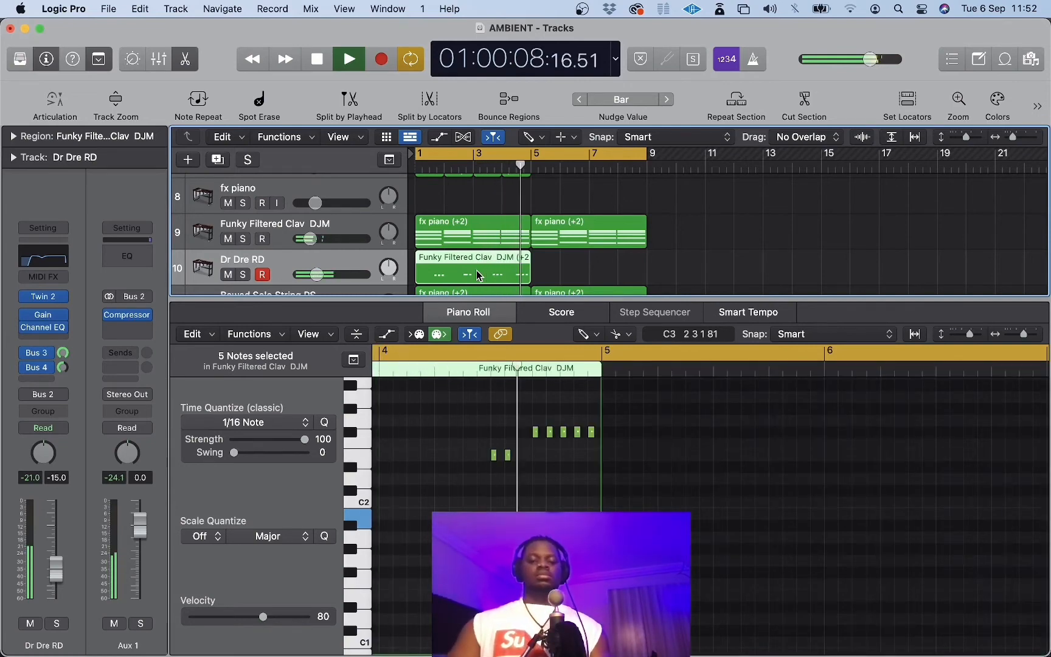
pyautogui.press('space')
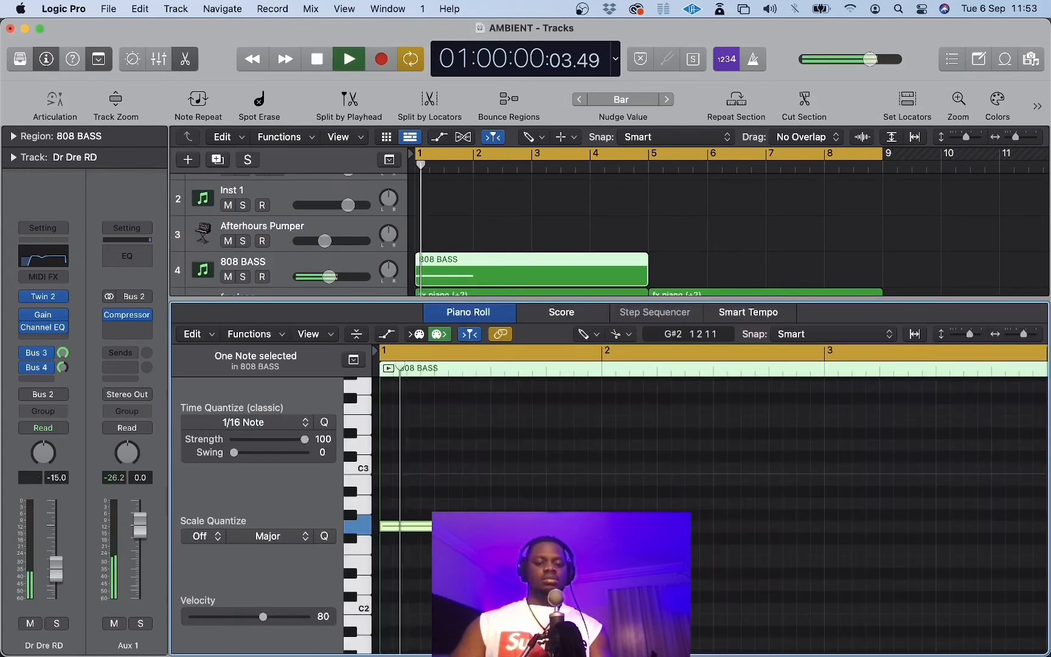
# Enter the 808 BASS notes for bars 1 to 3 with a short opening note followed by longer low notes, checking them in playback.
pyautogui.press('space')
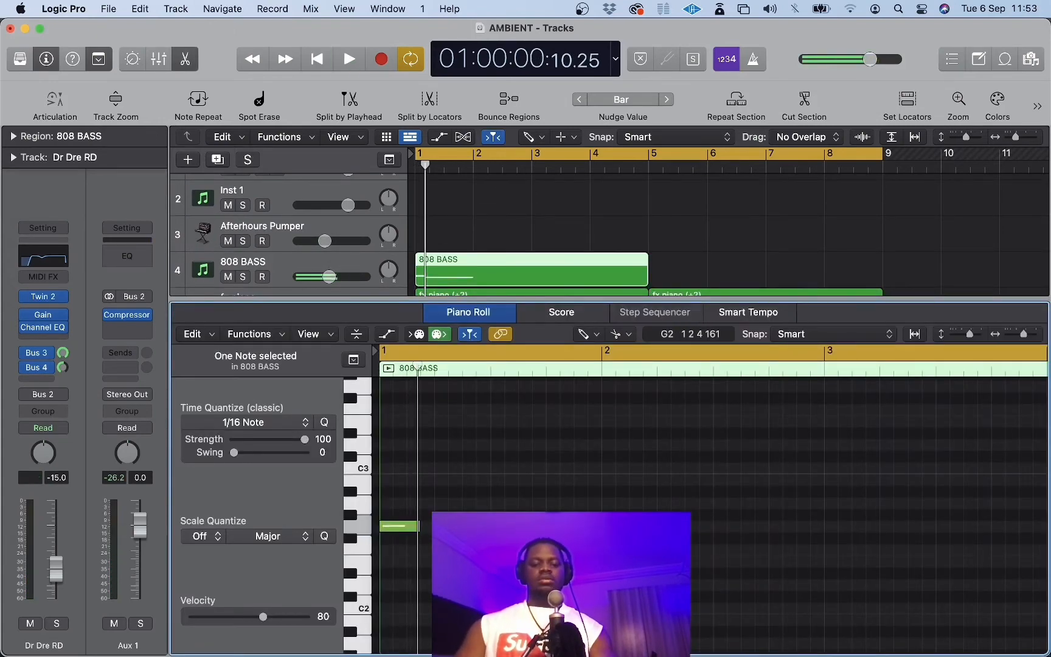
pyautogui.scroll(-3, 406, 472)
pyautogui.press('space')
pyautogui.press('space')
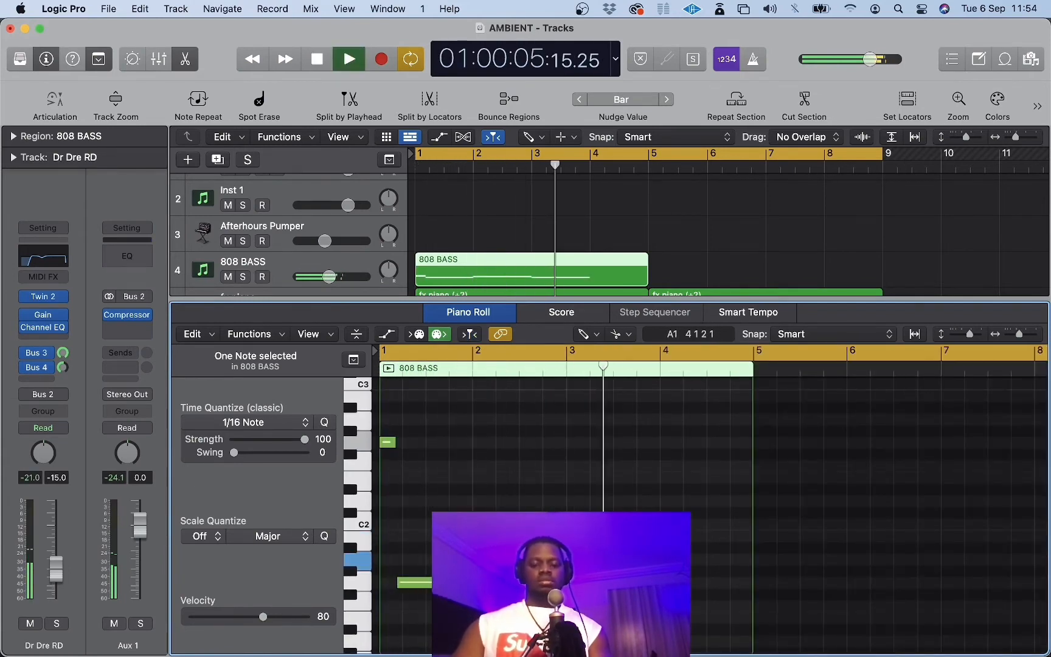
# Add an A1 bass note filling bar 4, split it halfway and raise the second half by an octave, checking it in playback.
pyautogui.click(669, 560)
pyautogui.press('space')
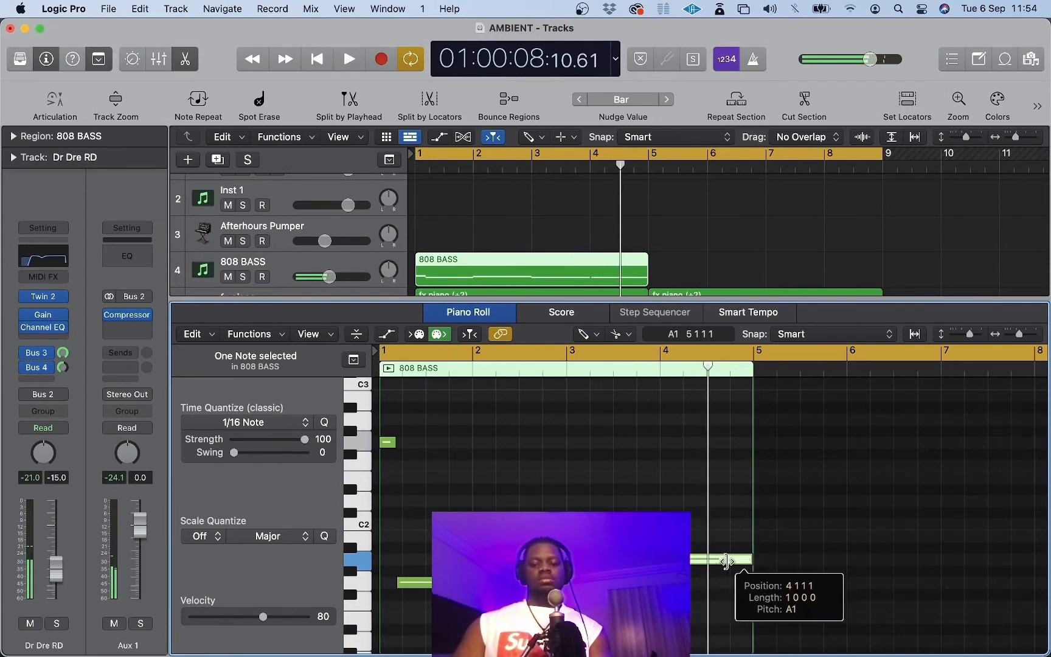
pyautogui.moveTo(726, 561)
pyautogui.mouseDown()
pyautogui.moveTo(706, 562)
pyautogui.moveTo(723, 560)
pyautogui.mouseUp()
pyautogui.hotkey('alt', 'shift', 'Up')
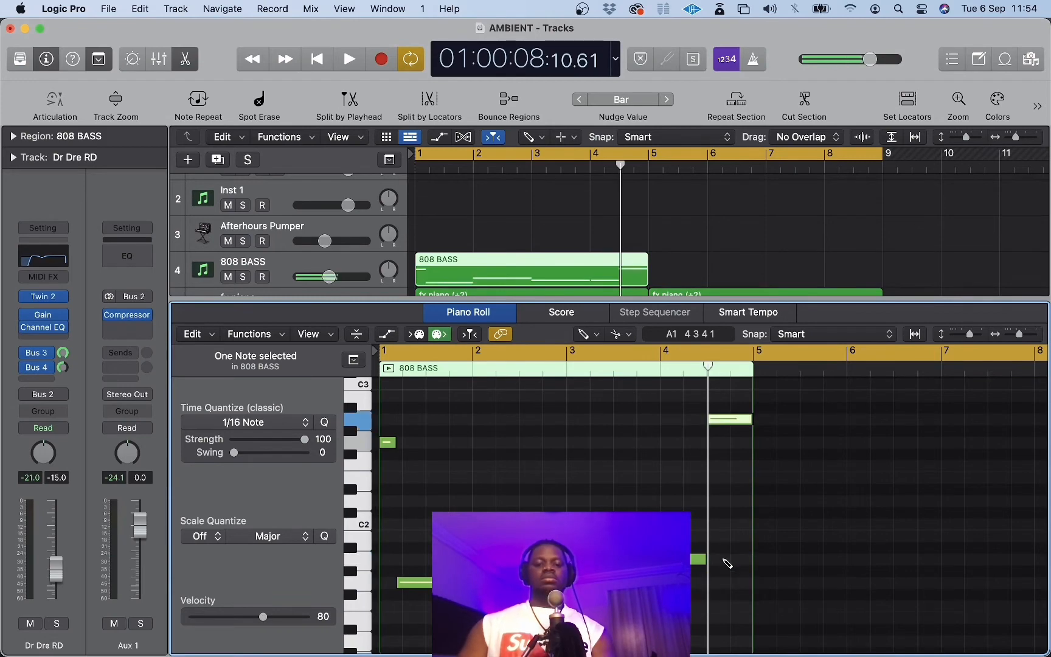
pyautogui.press('space')
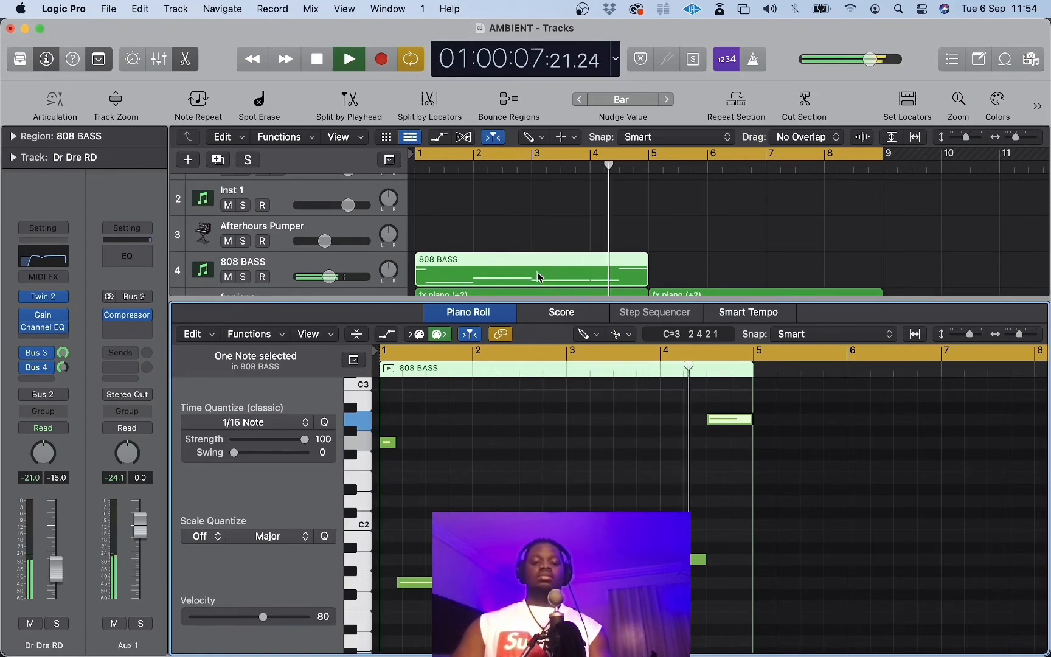
# Repeat the 808 BASS region at bar 5 and copy both regions to the Afterhours Pumper track.
pyautogui.press('super+r')
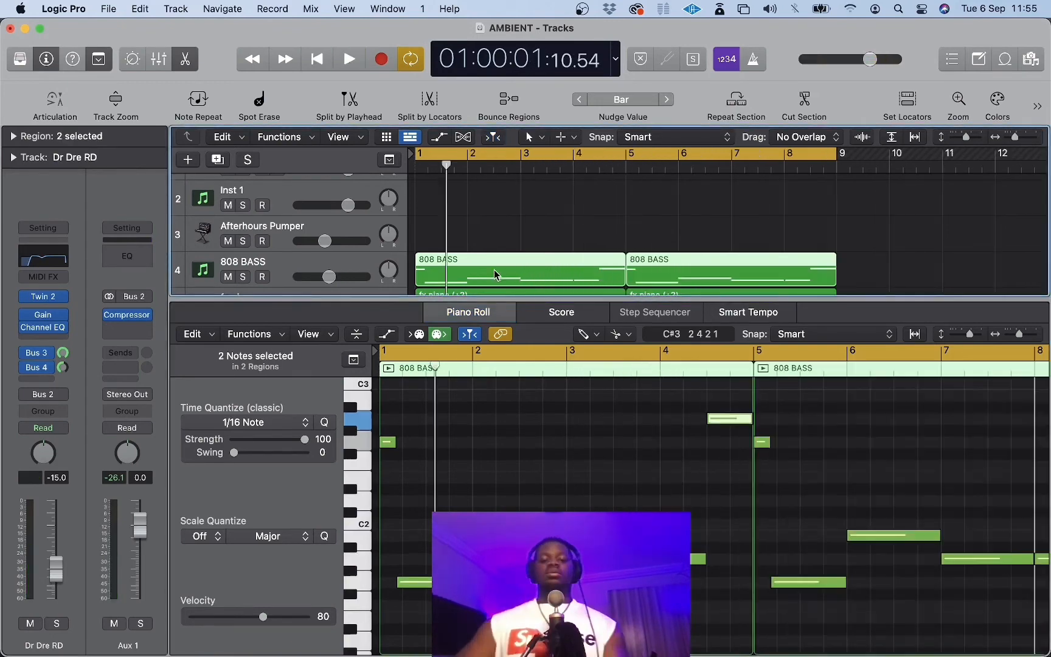
pyautogui.moveTo(495, 275); pyautogui.dragTo(494, 246)
pyautogui.press('space')
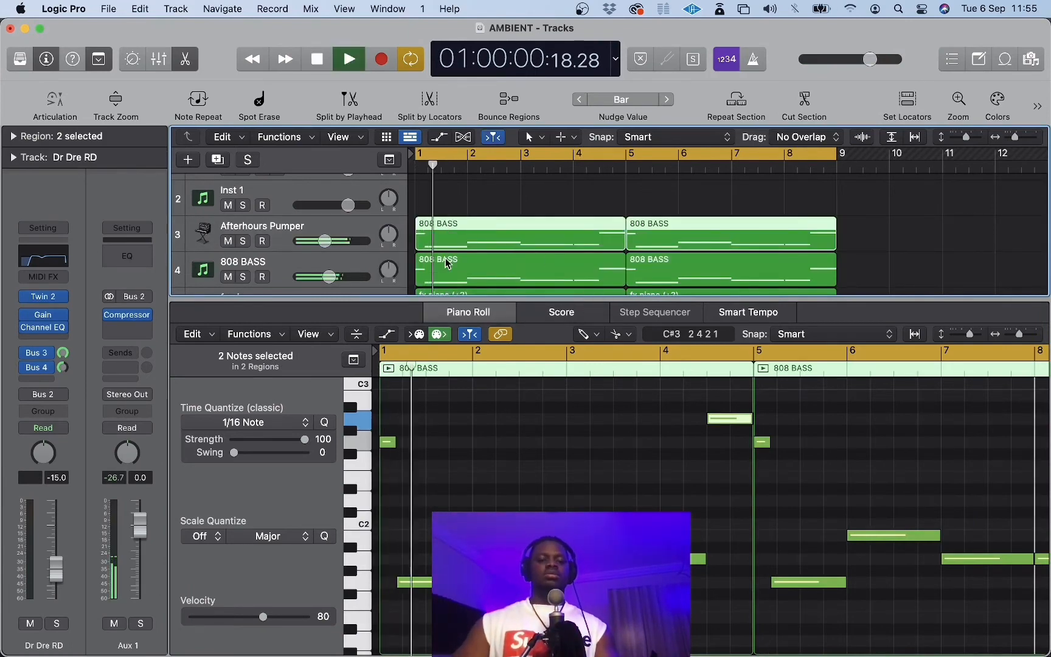
pyautogui.press('space')
# Audition the Afterhours Pumper bass line soloed, turn the solo off and close the Piano Roll editor.
pyautogui.click(243, 241)
pyautogui.press('space')
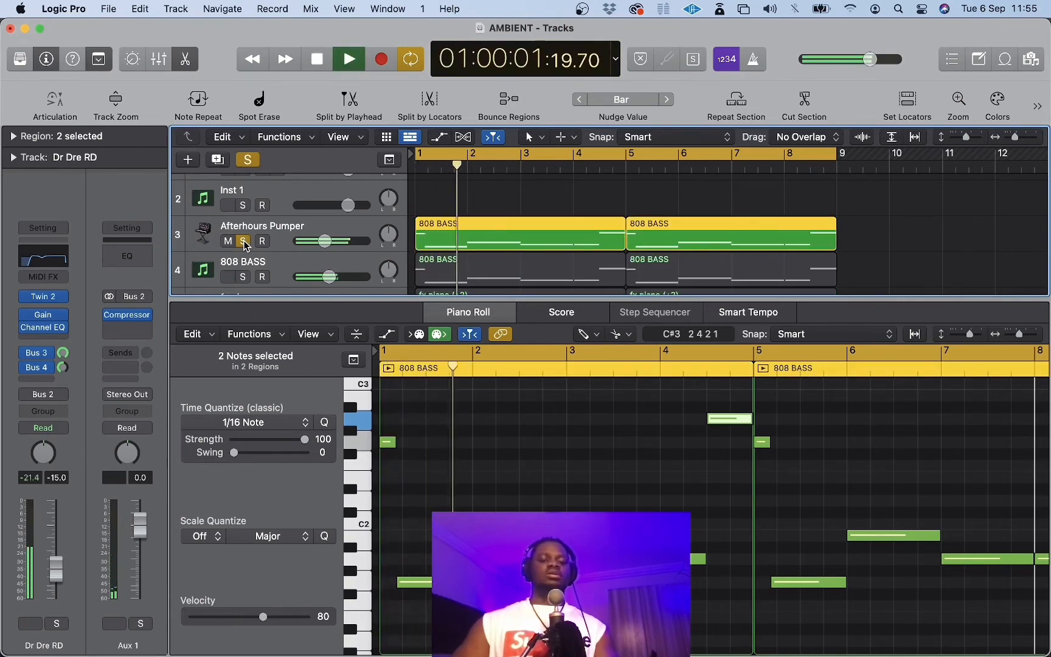
pyautogui.click(243, 241)
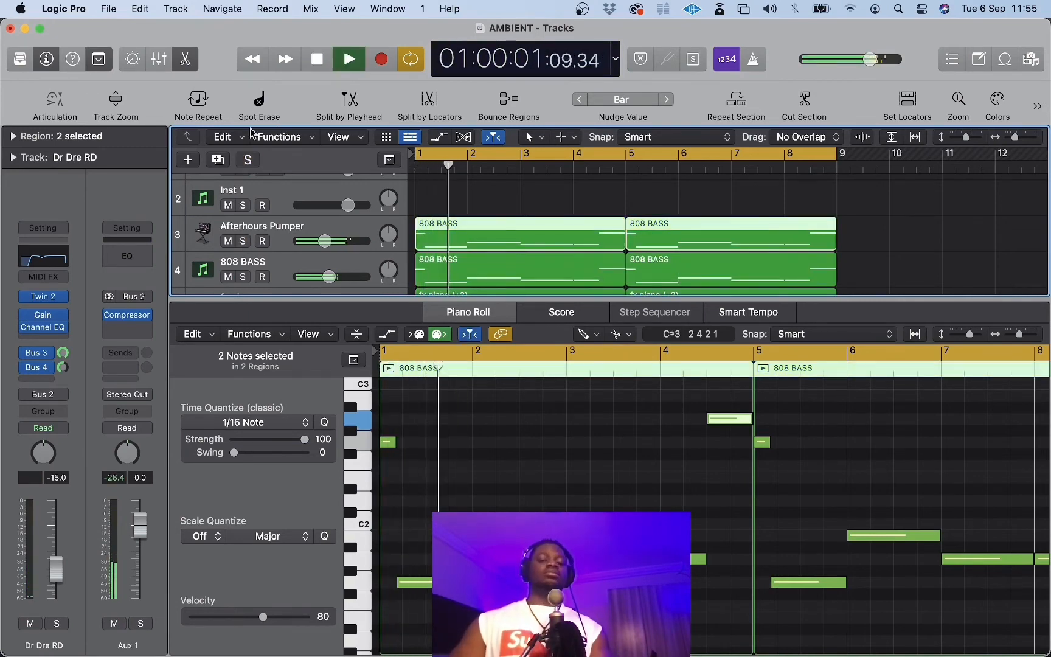
pyautogui.click(185, 59)
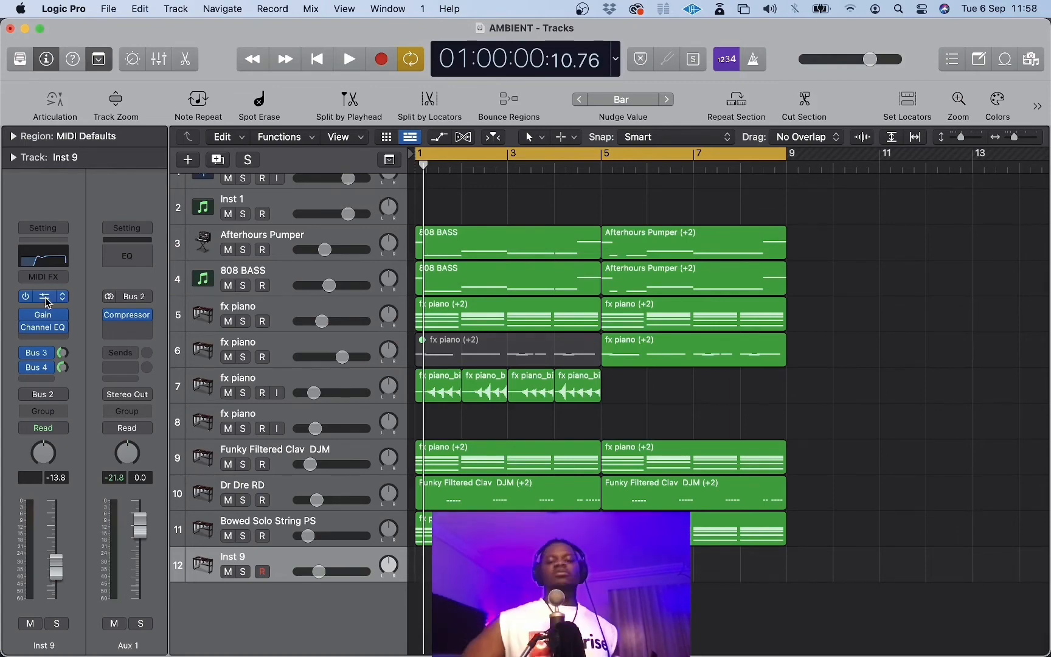
# Audition the Arcade Distant Voices preset Sunward on Inst 9 with Musical Typing and raise the channel volume to -10.6 dB.
pyautogui.click(48, 303)
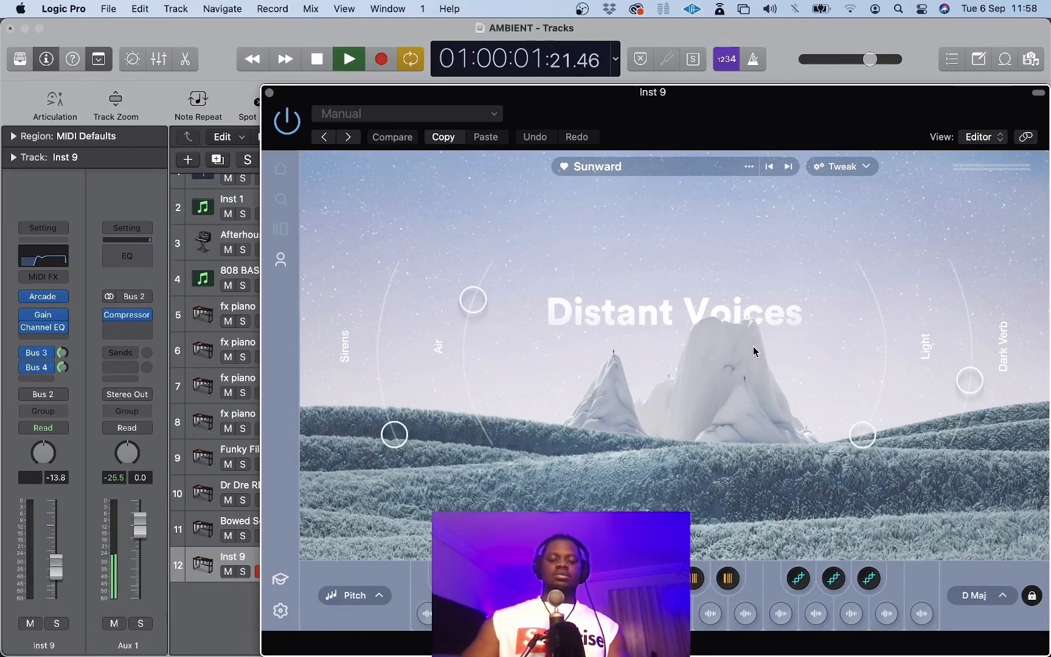
pyautogui.press('super+k')
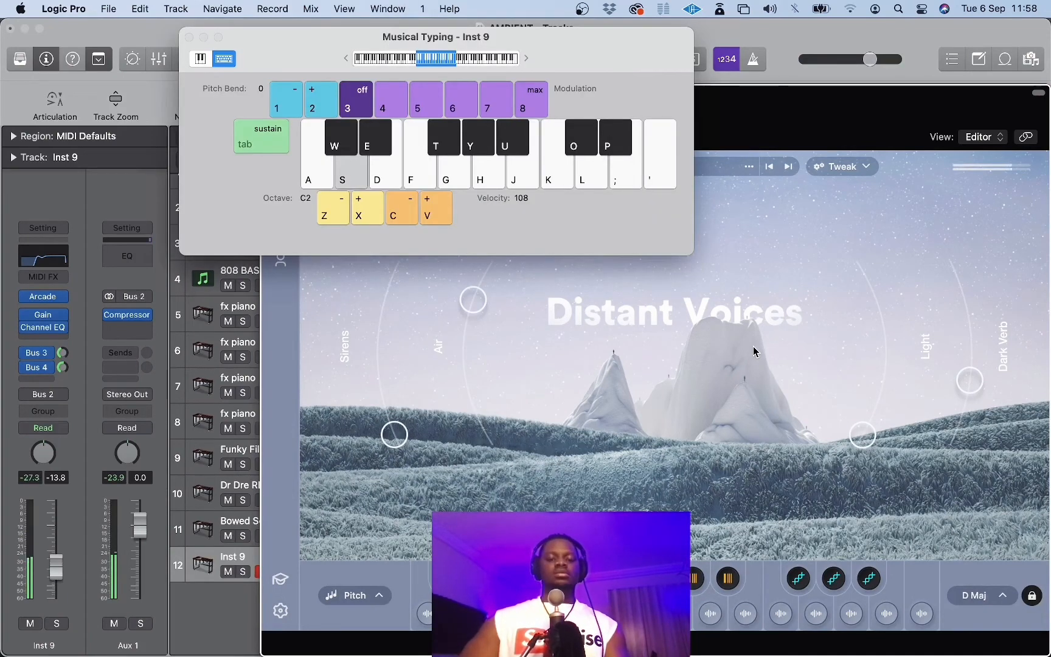
pyautogui.press('g')
pyautogui.moveTo(59, 554); pyautogui.dragTo(59, 549)
pyautogui.press("'")
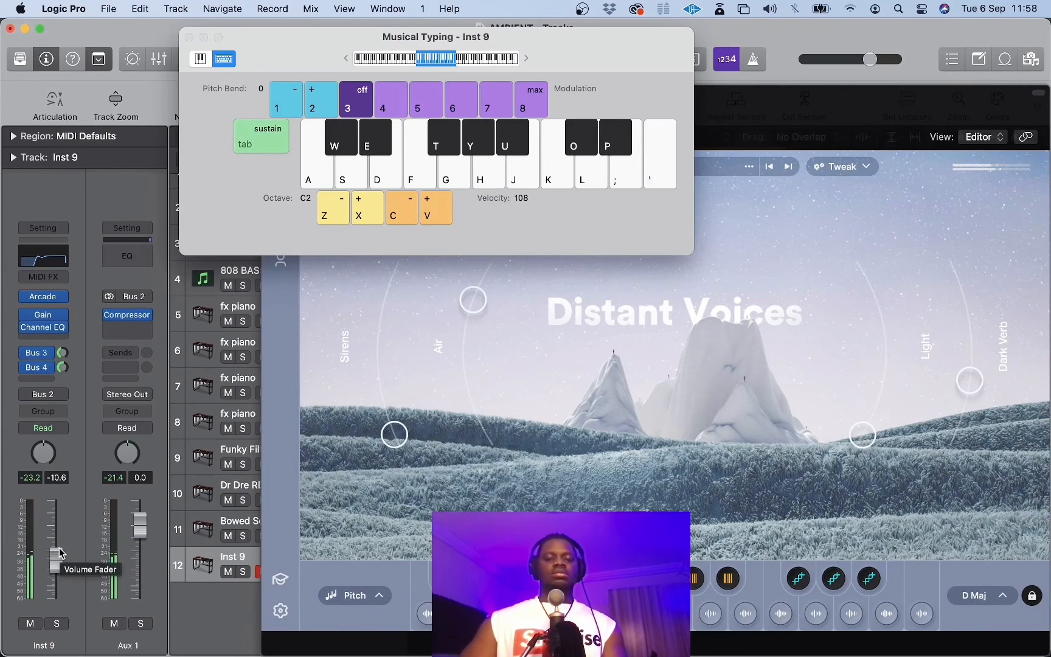
pyautogui.press(';')
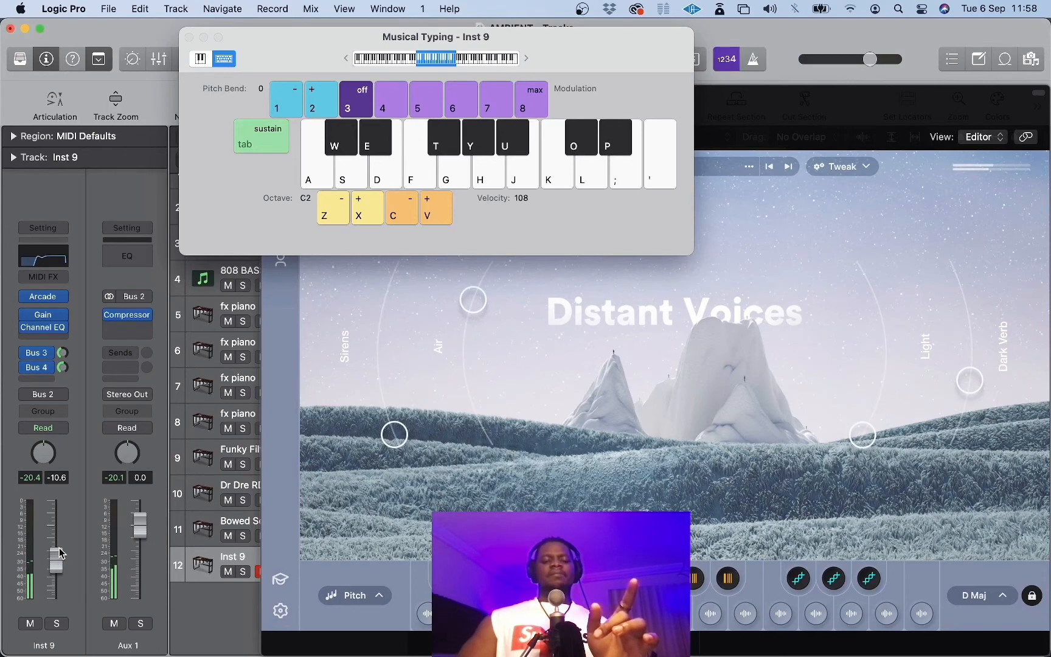
pyautogui.press(';')
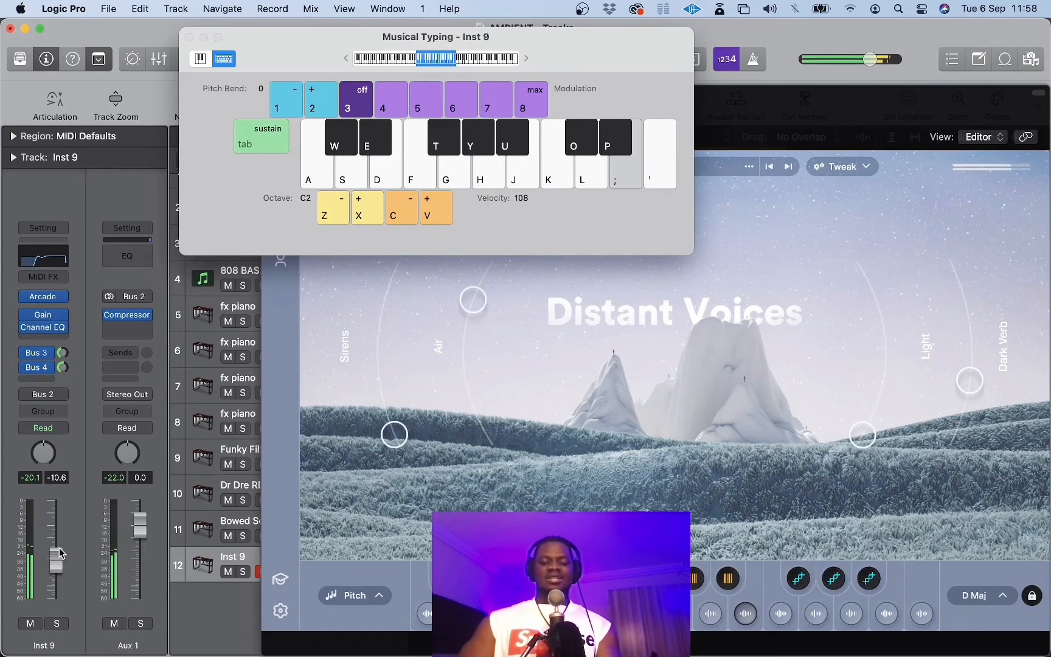
# Close the Arcade window and record a voice part with Musical Typing on the Inst 9 track from bar 5 to bar 9.
pyautogui.click(748, 131)
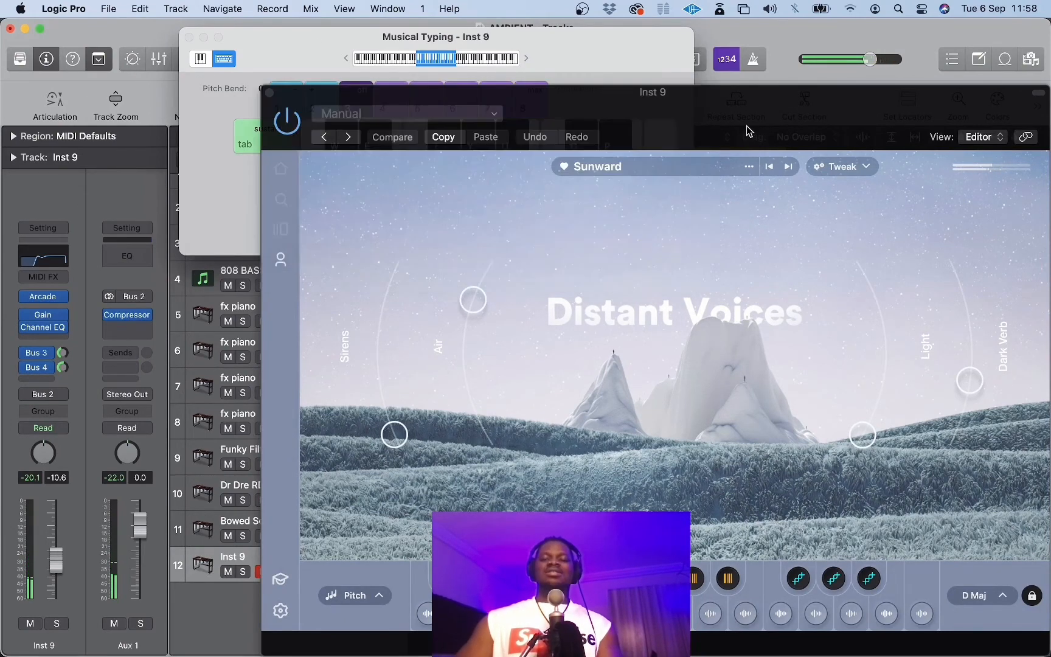
pyautogui.click(269, 93)
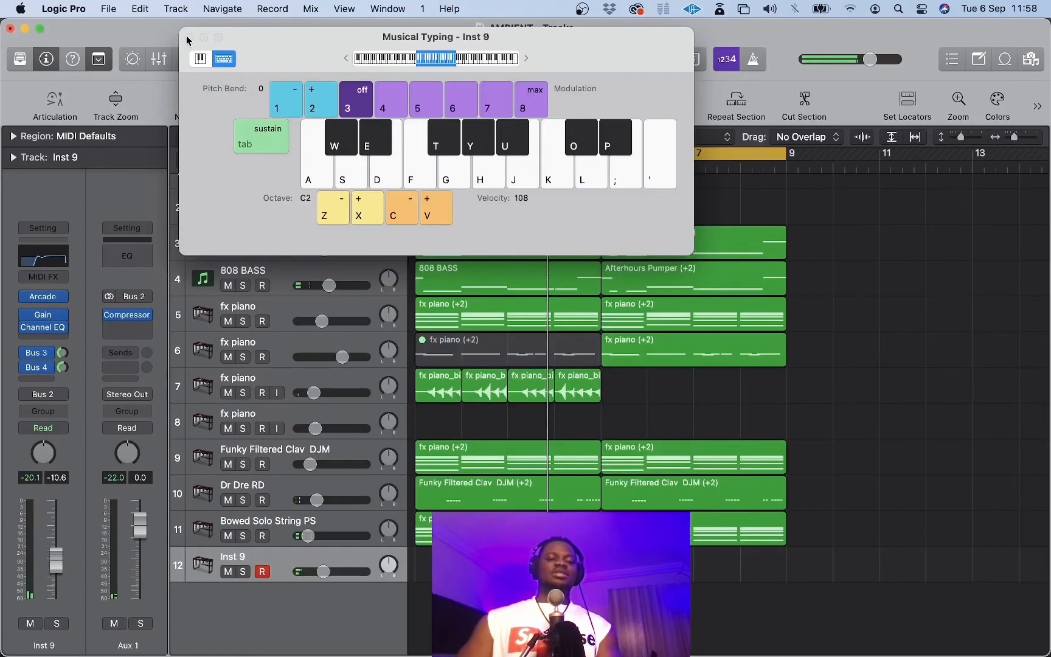
pyautogui.click(187, 40)
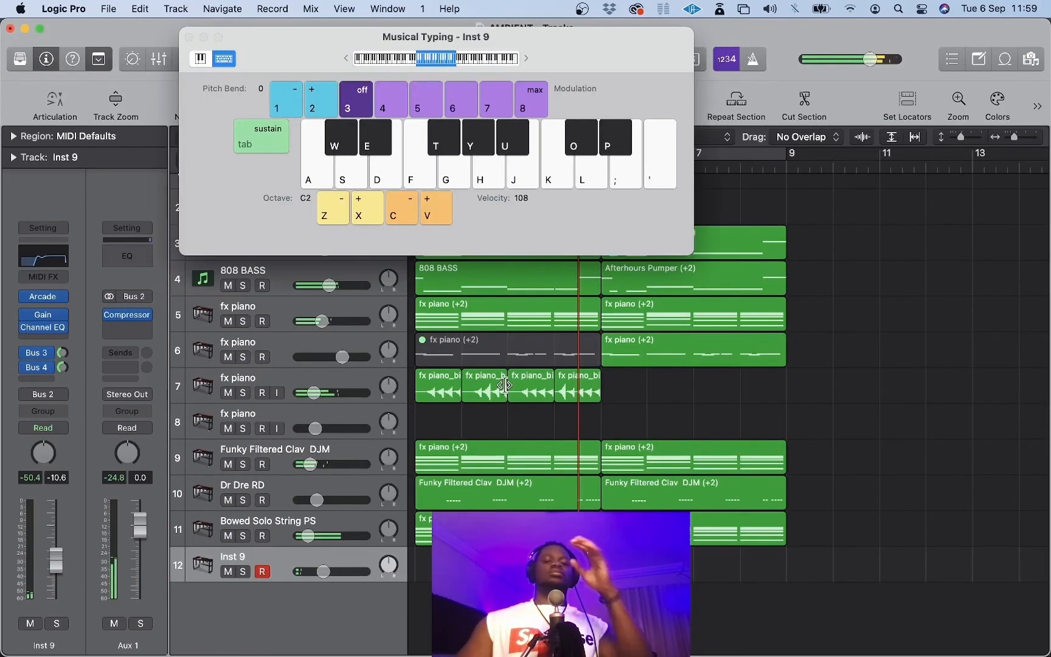
pyautogui.press(';')
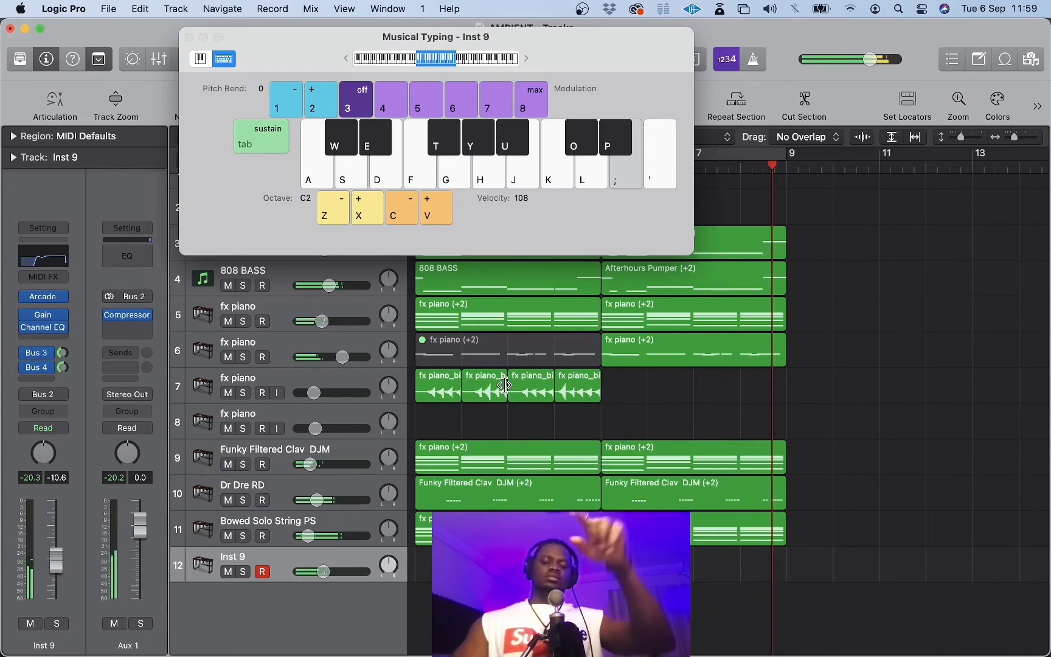
pyautogui.press('space')
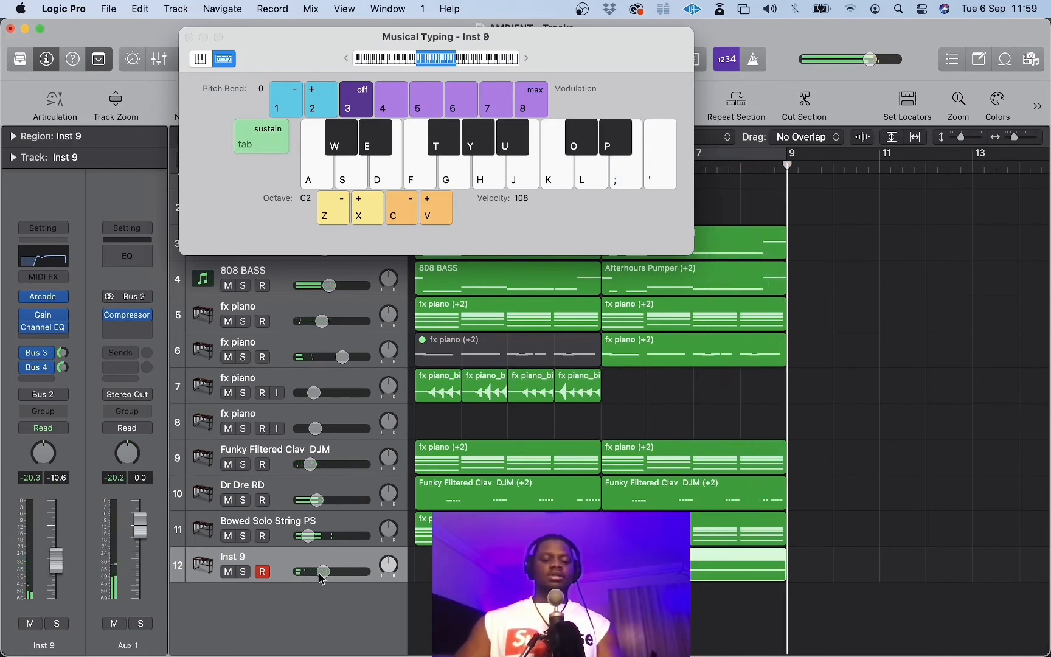
# Lower the Inst 9 volume to -21.5 dB, adjust the recorded region's quantize setting and close the Musical Typing keyboard.
pyautogui.moveTo(322, 580); pyautogui.dragTo(308, 579)
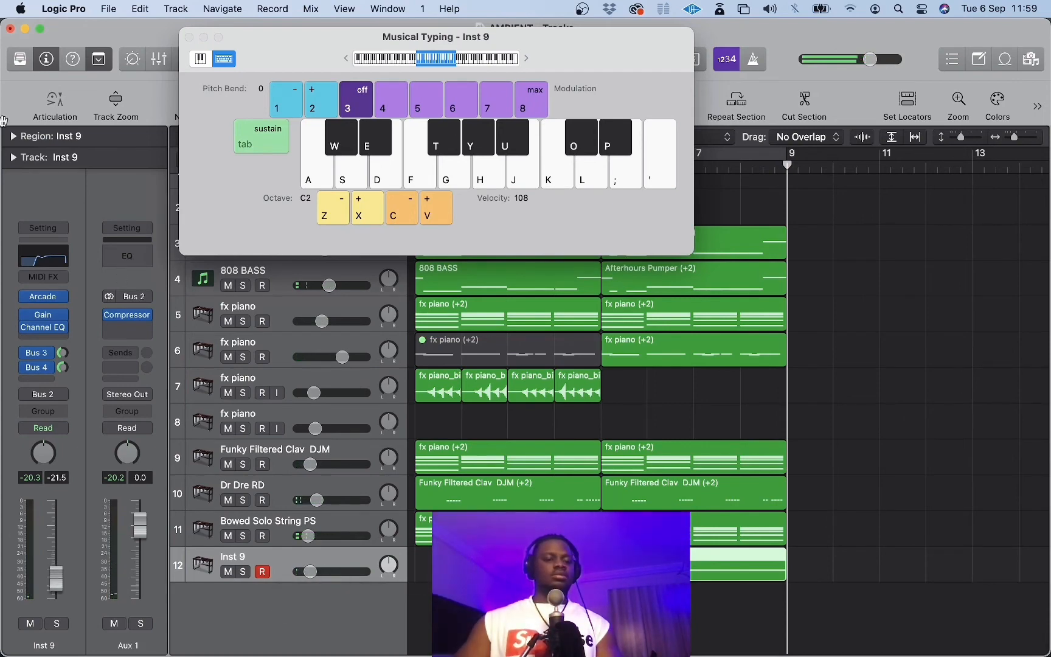
pyautogui.click(13, 136)
pyautogui.click(91, 184)
pyautogui.click(107, 266)
pyautogui.click(13, 137)
pyautogui.press('c')
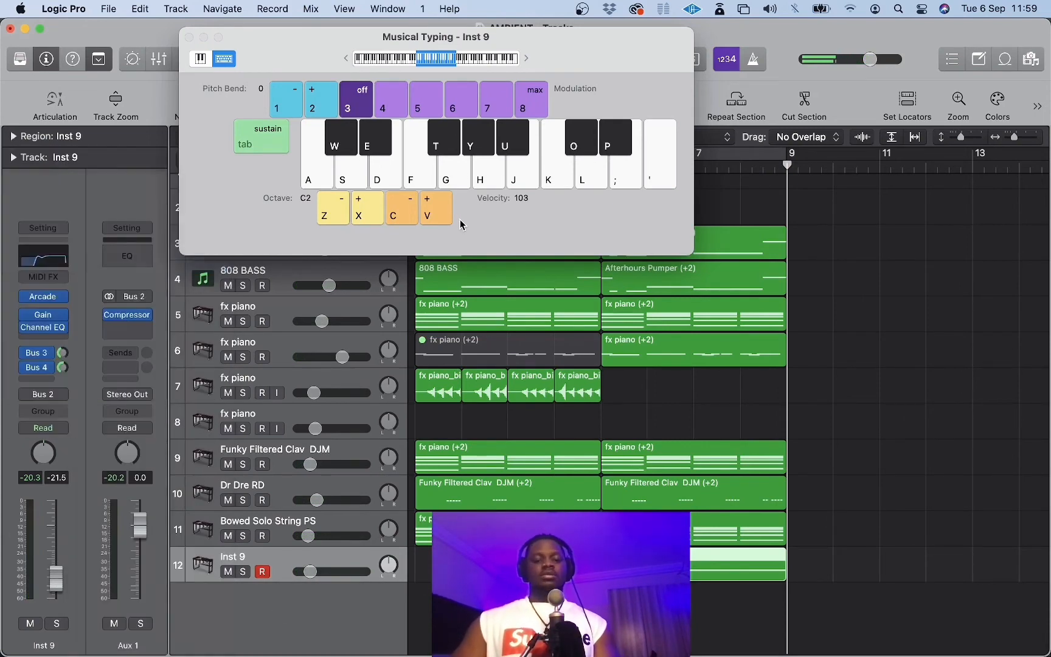
pyautogui.click(189, 37)
pyautogui.press('c')
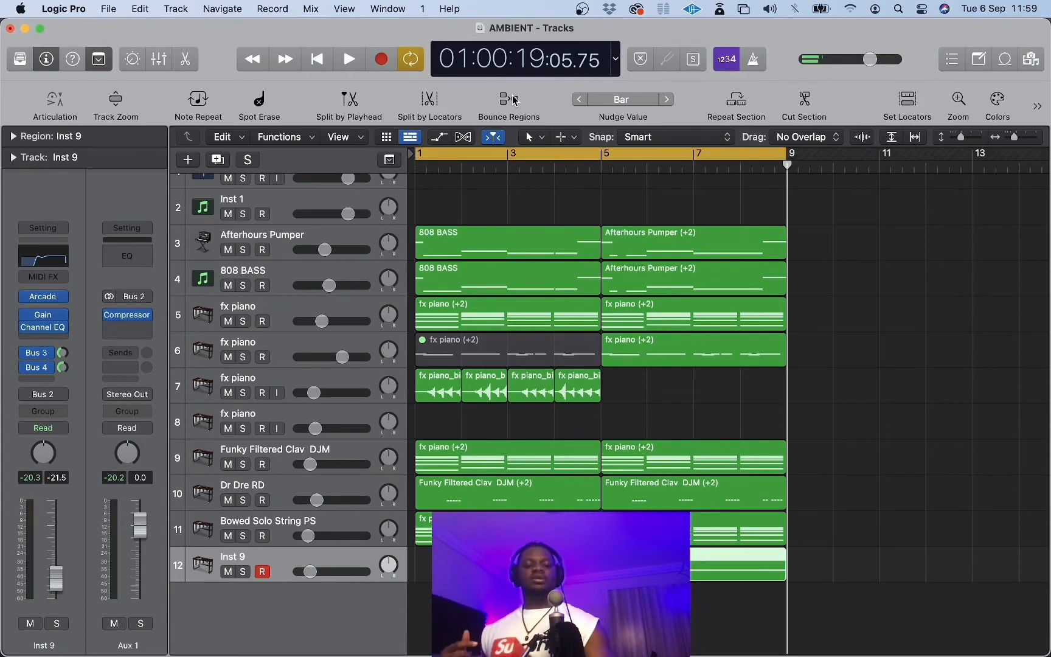
# Play the loop and briefly solo the reversed fx piano track to audition it against the full mix.
pyautogui.press('space')
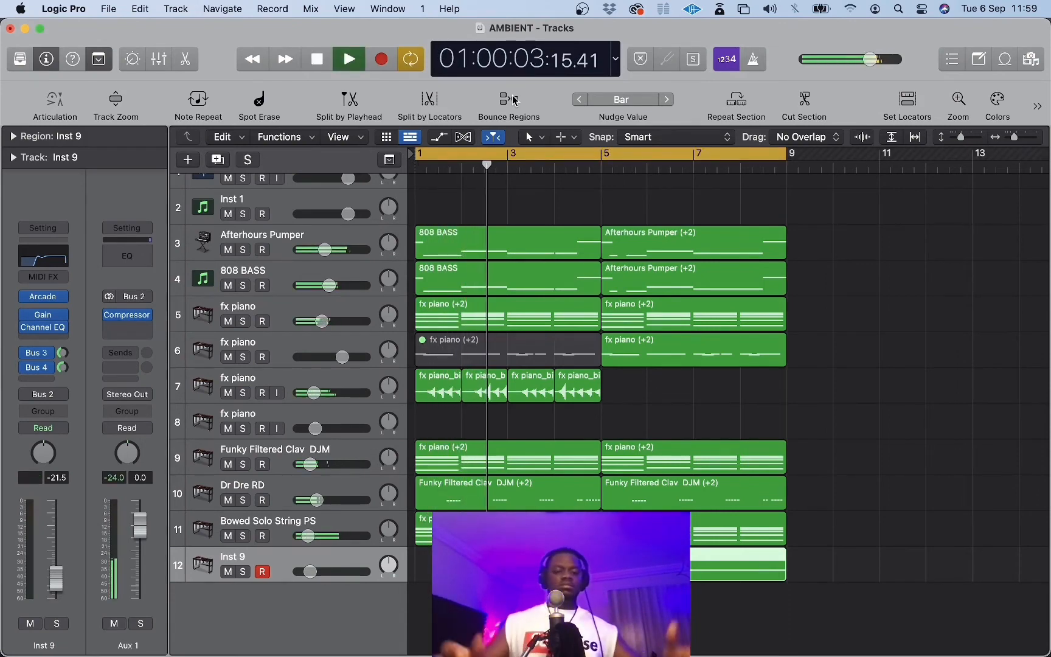
pyautogui.click(242, 393)
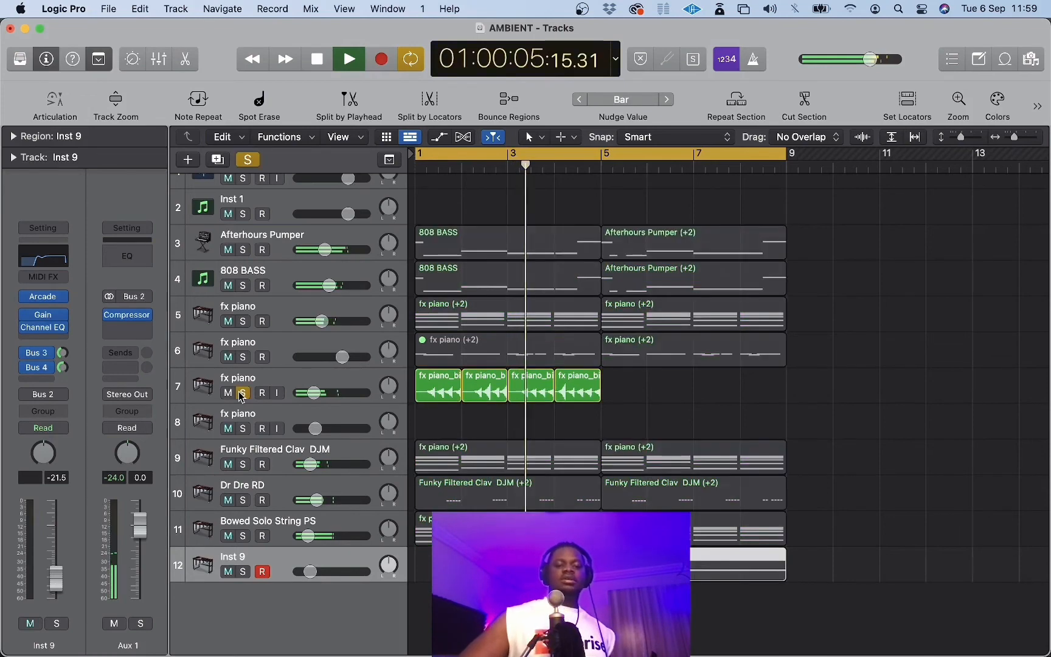
pyautogui.click(243, 393)
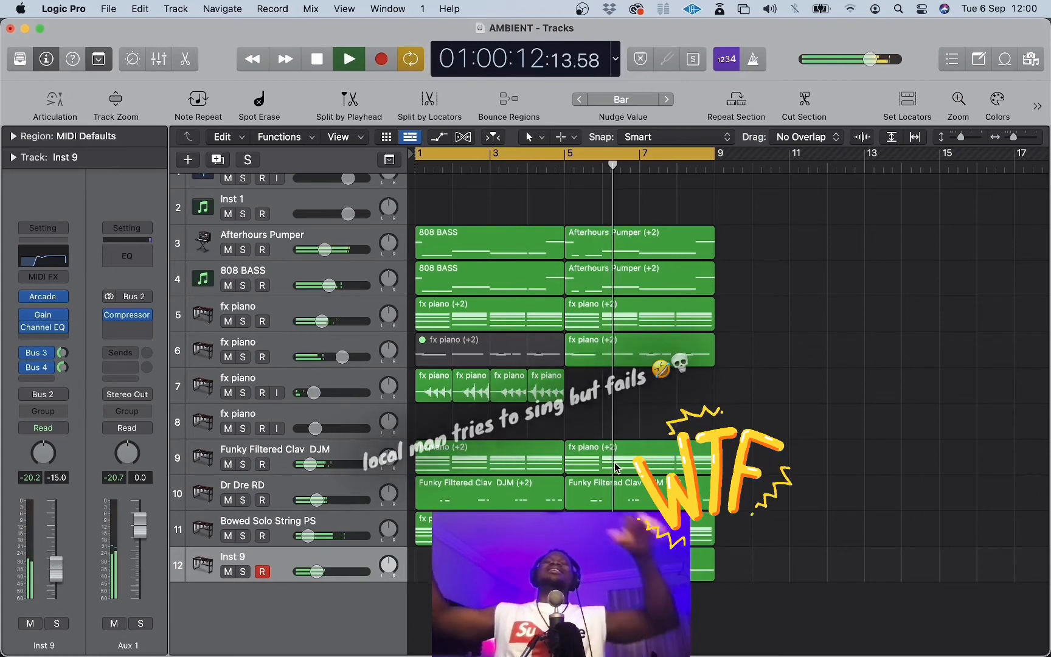
# Play the extended arrangement through to bar 17 and turn cycle mode off.
pyautogui.press('space')
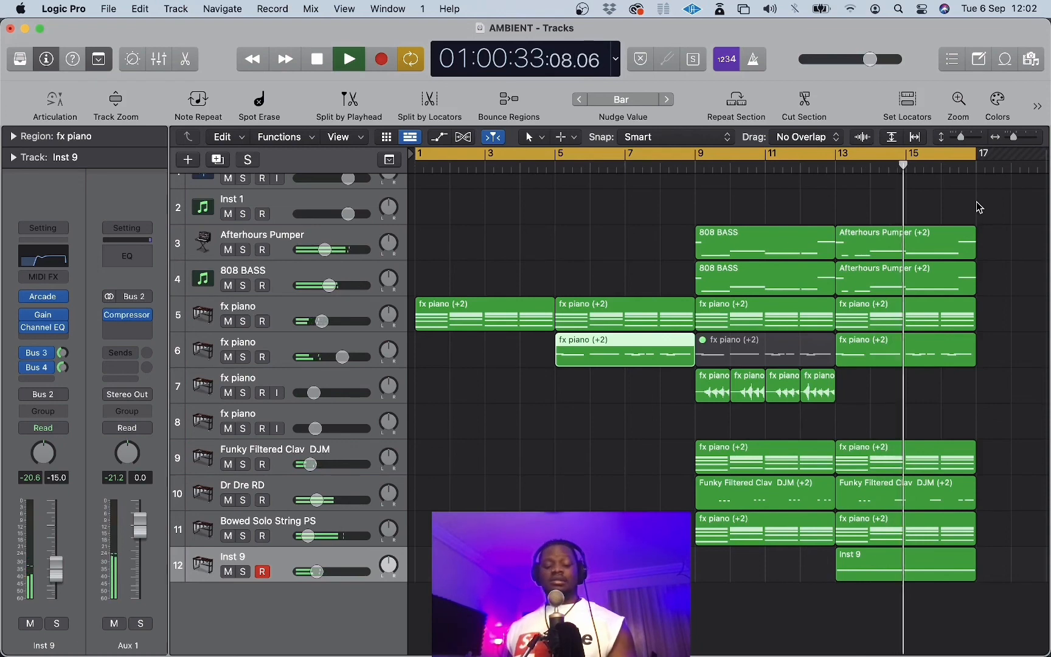
pyautogui.press('c')
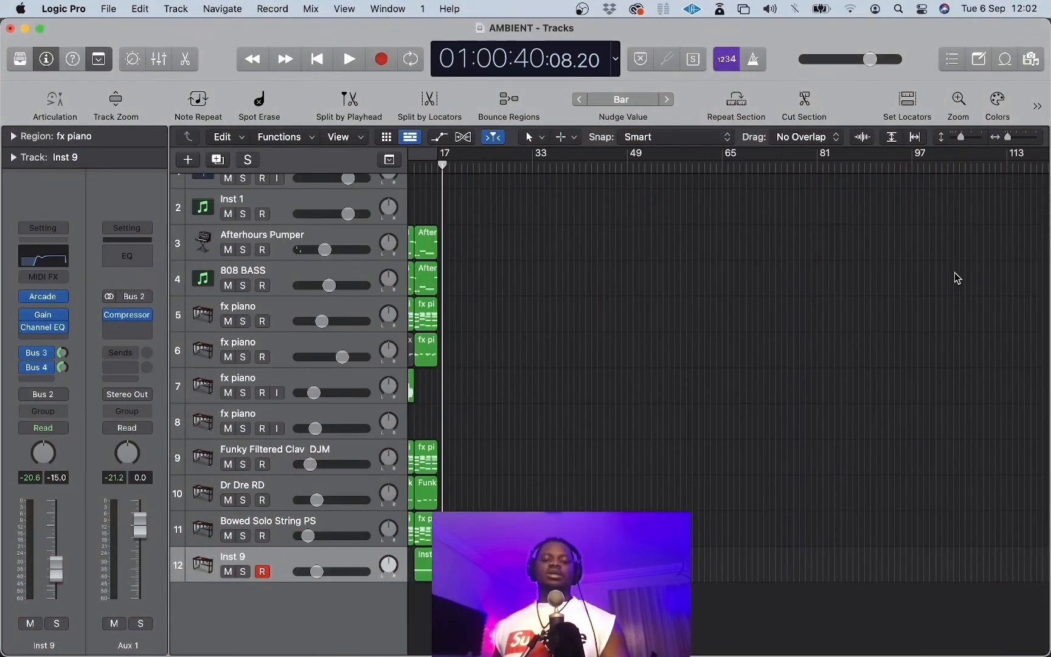
pyautogui.press('super+Right')
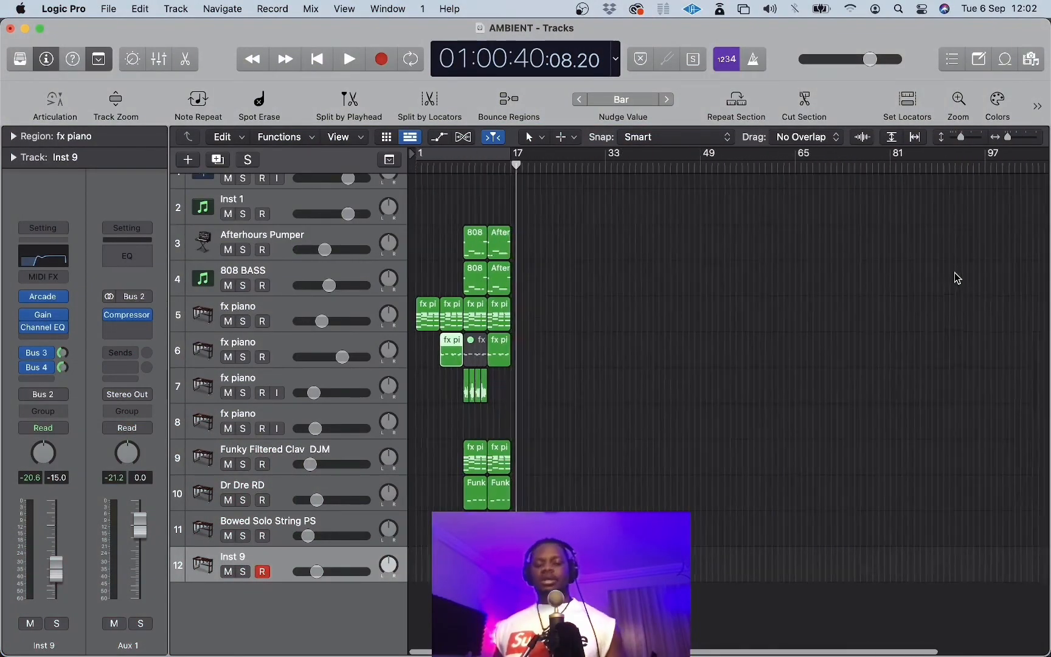